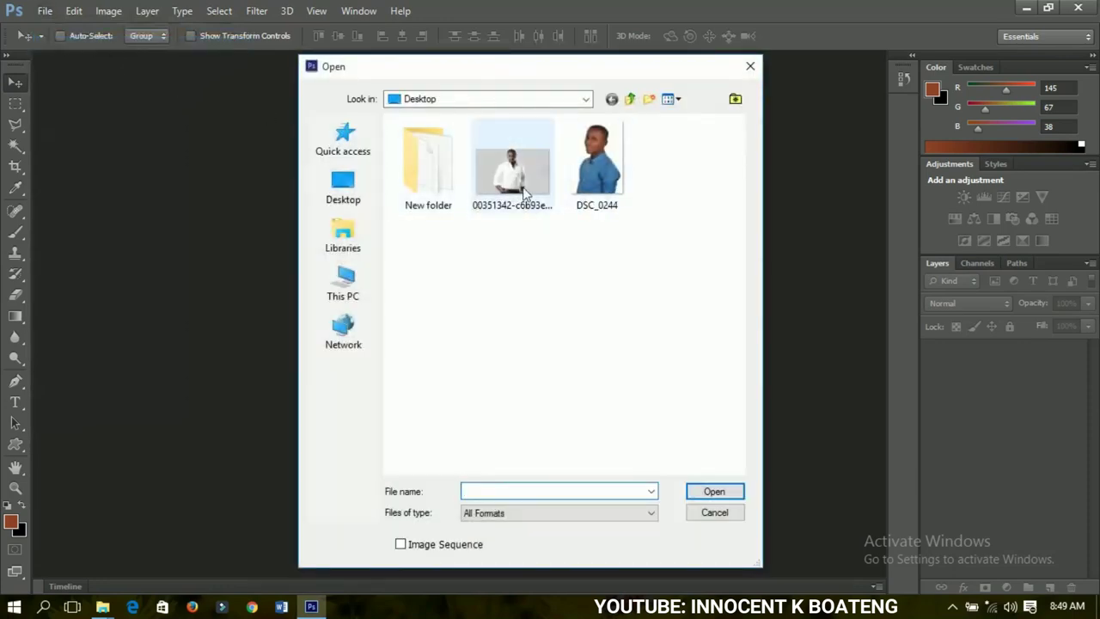
Step: Open the PNG image whose name starts with 00351342 from the Desktop and convert its locked Background into the editable Layer 0
click(524, 187)
click(713, 491)
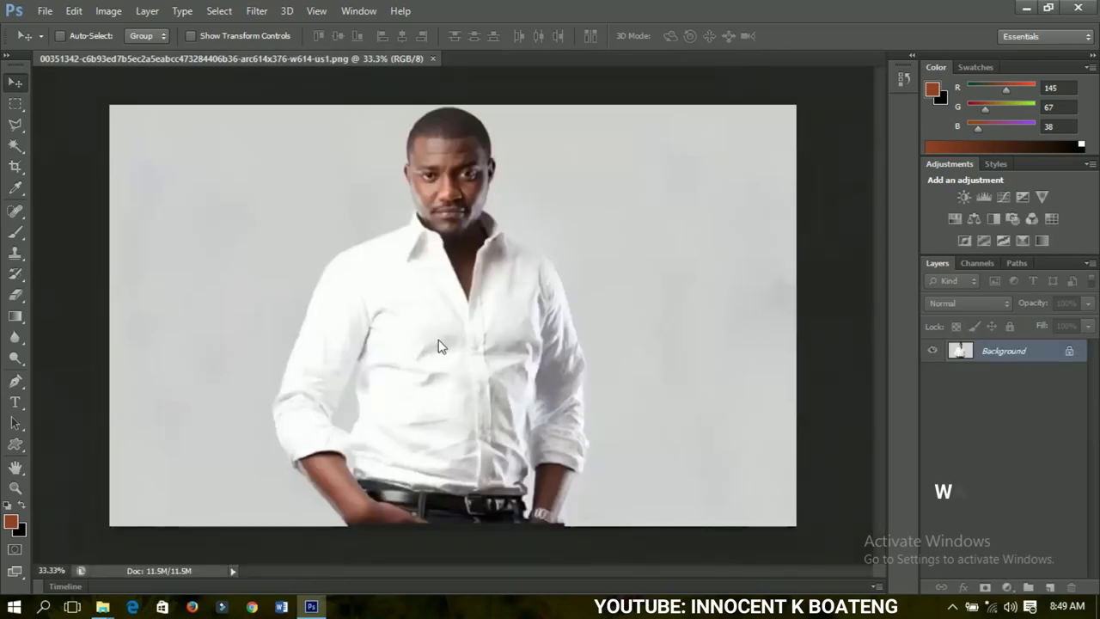
key(ctrl+minus)
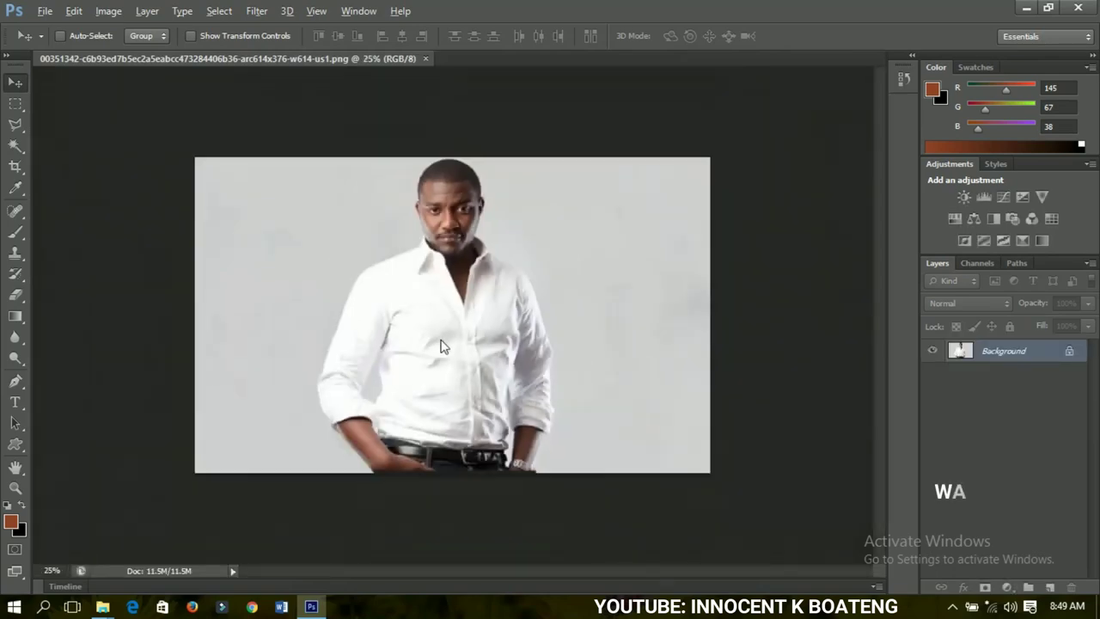
double_click(1051, 354)
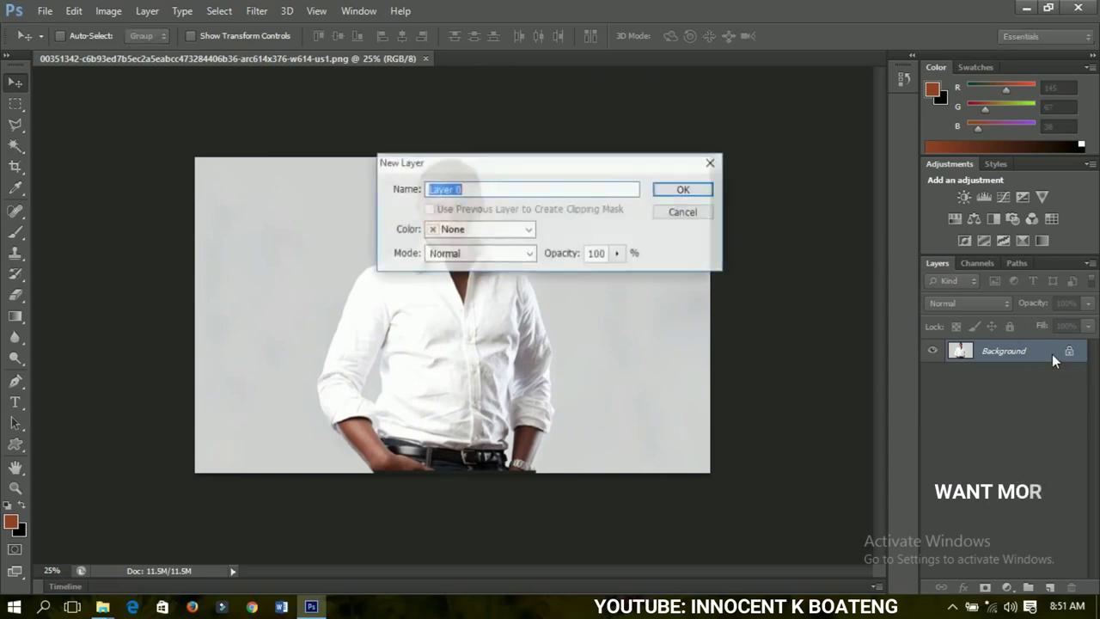
click(678, 194)
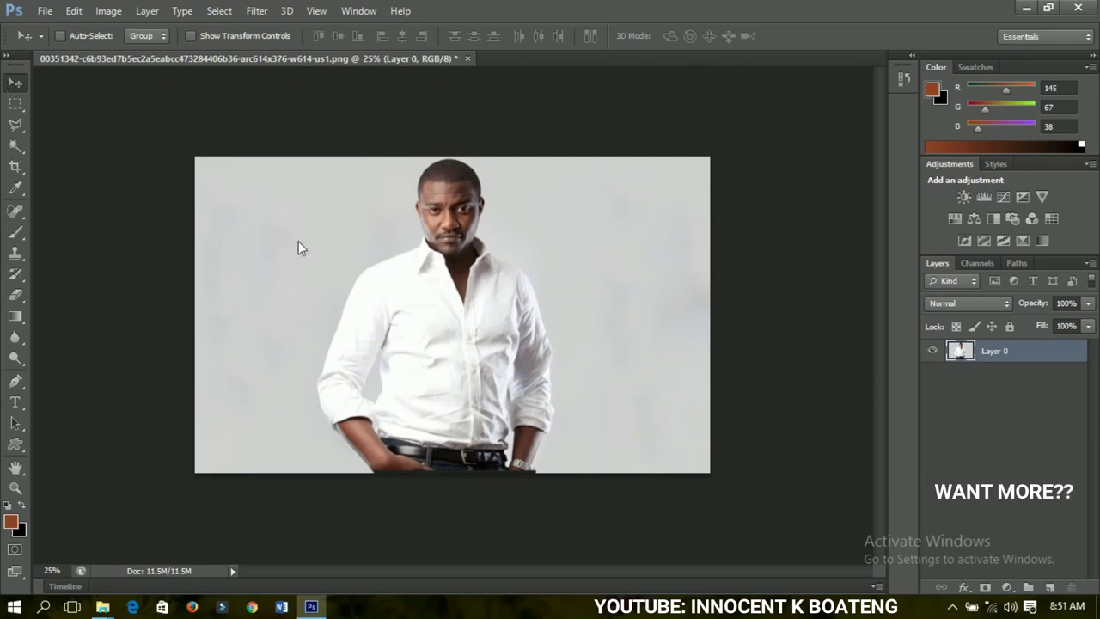
Step: Try moving Layer 0 slightly to the right with the Move tool, and undo the move
drag(296, 250, 353, 252)
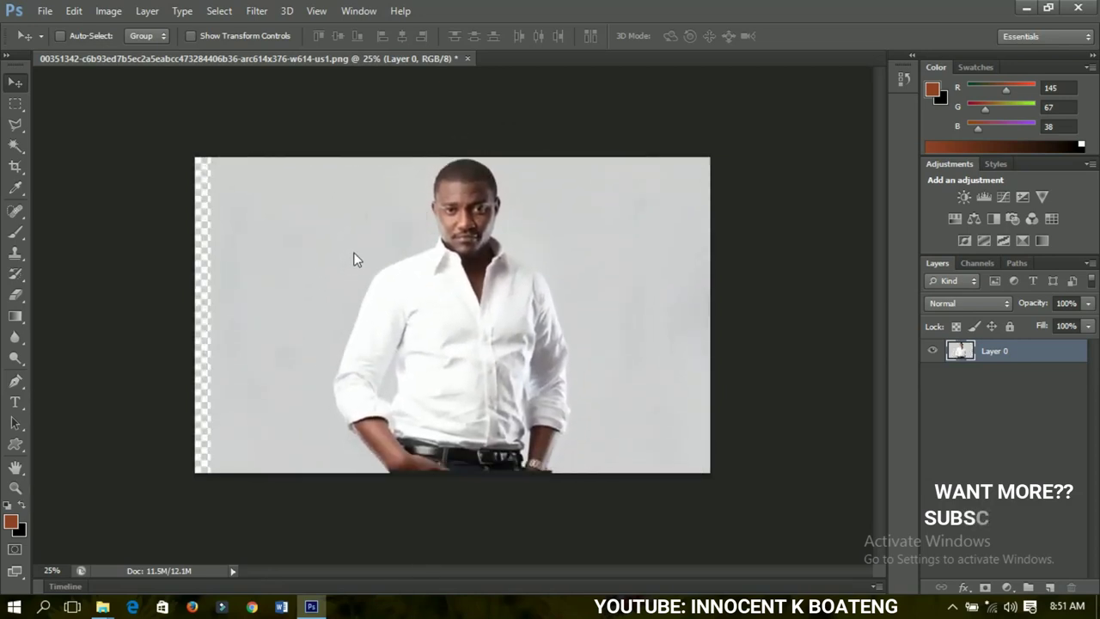
click(74, 10)
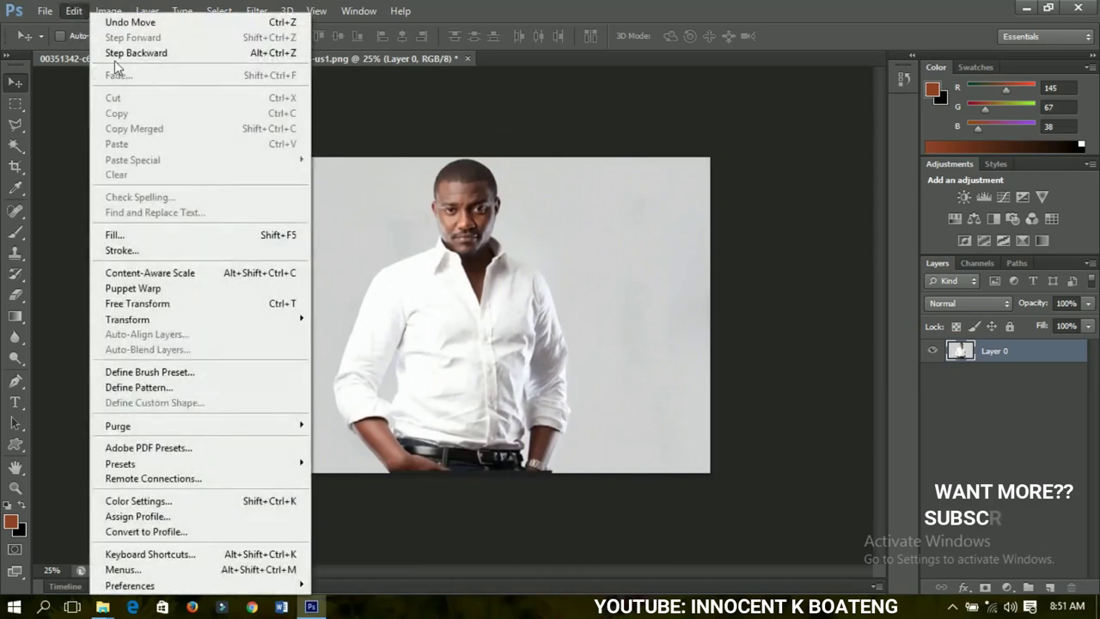
click(584, 335)
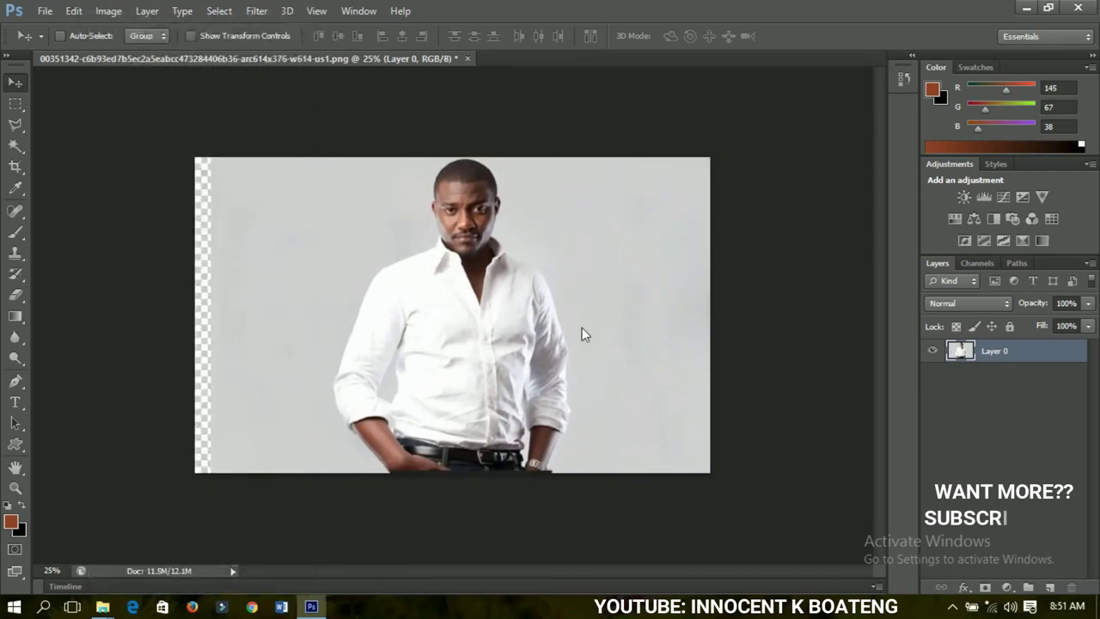
key(ctrl+z)
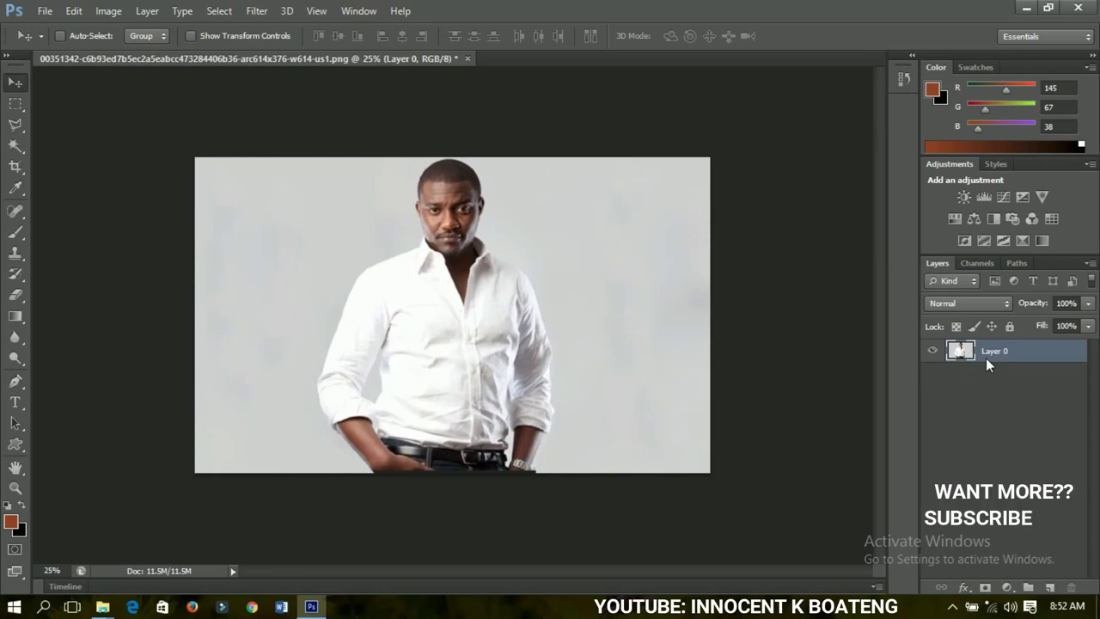
Step: Duplicate Layer 0 and try moving the copy diagonally down and to the right, undoing that move
key(ctrl+j)
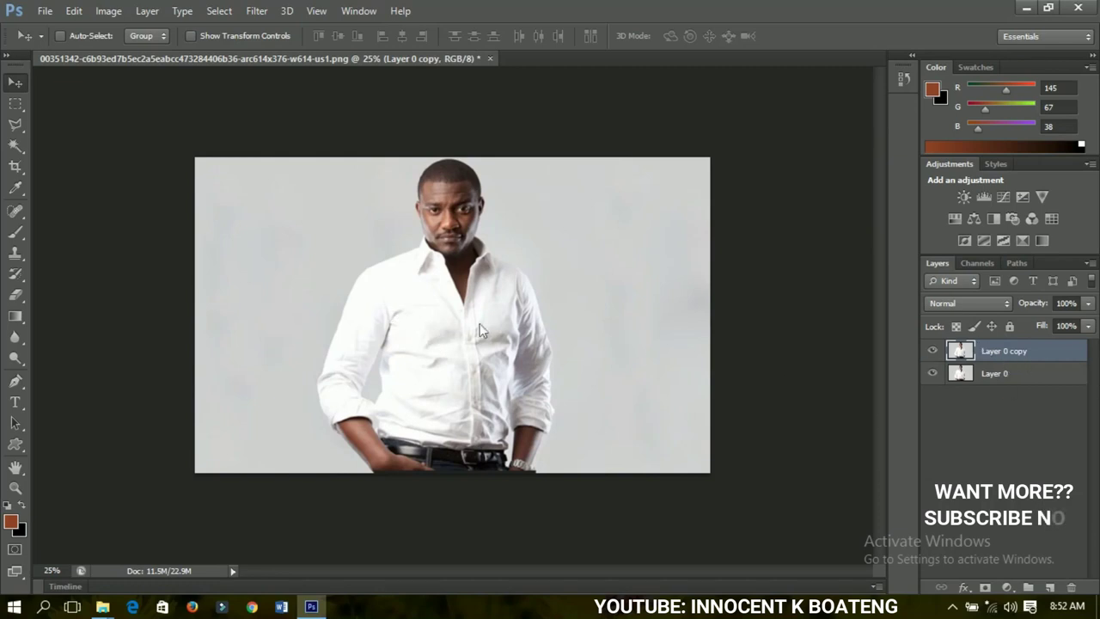
drag(431, 326, 588, 451)
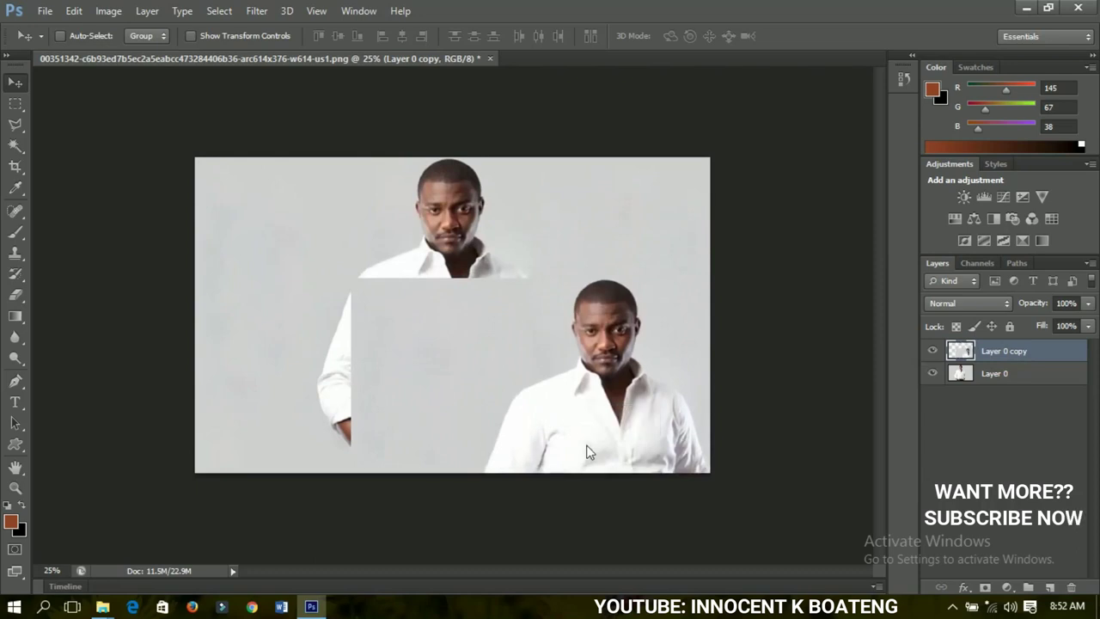
key(ctrl+z)
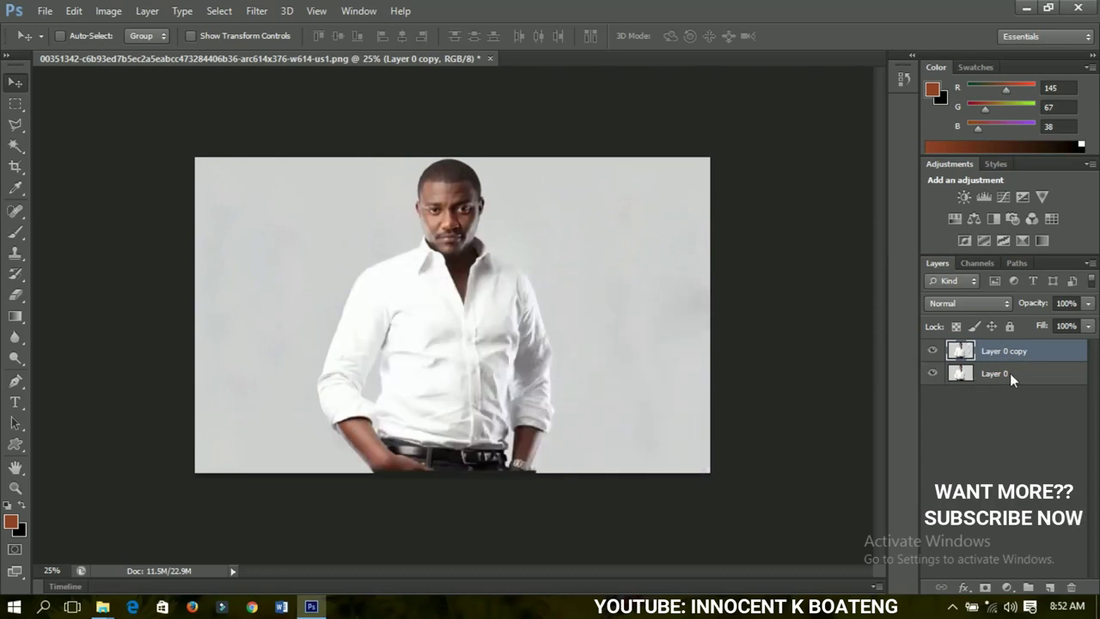
Step: Pick Layer 0 on the canvas and move it to the left, and move Layer 0 copy to the right beside it
right_click(545, 242)
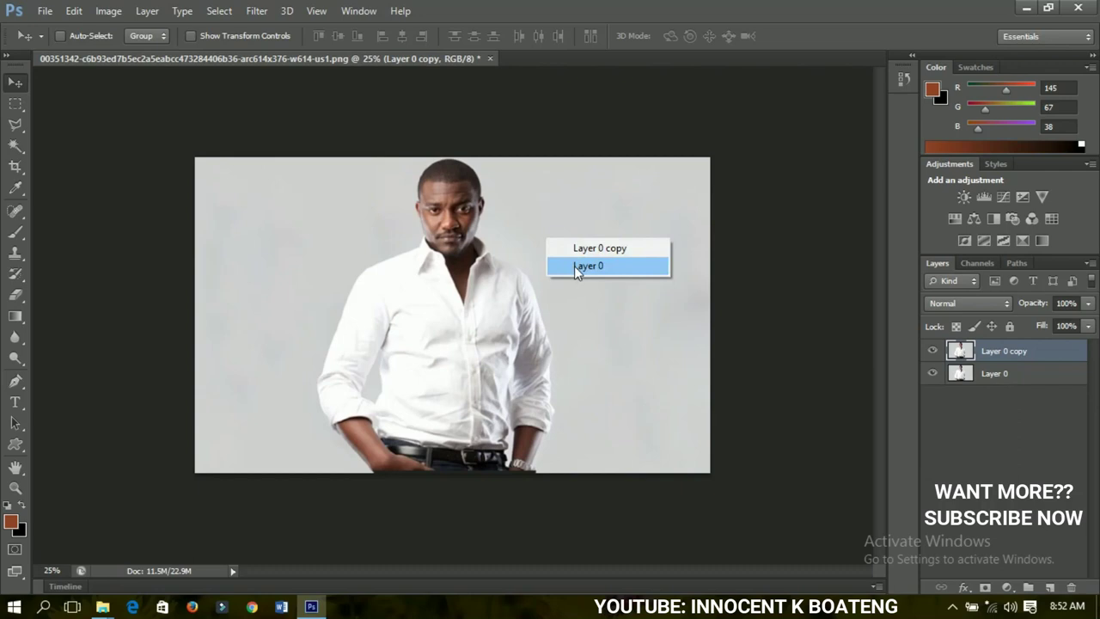
click(574, 266)
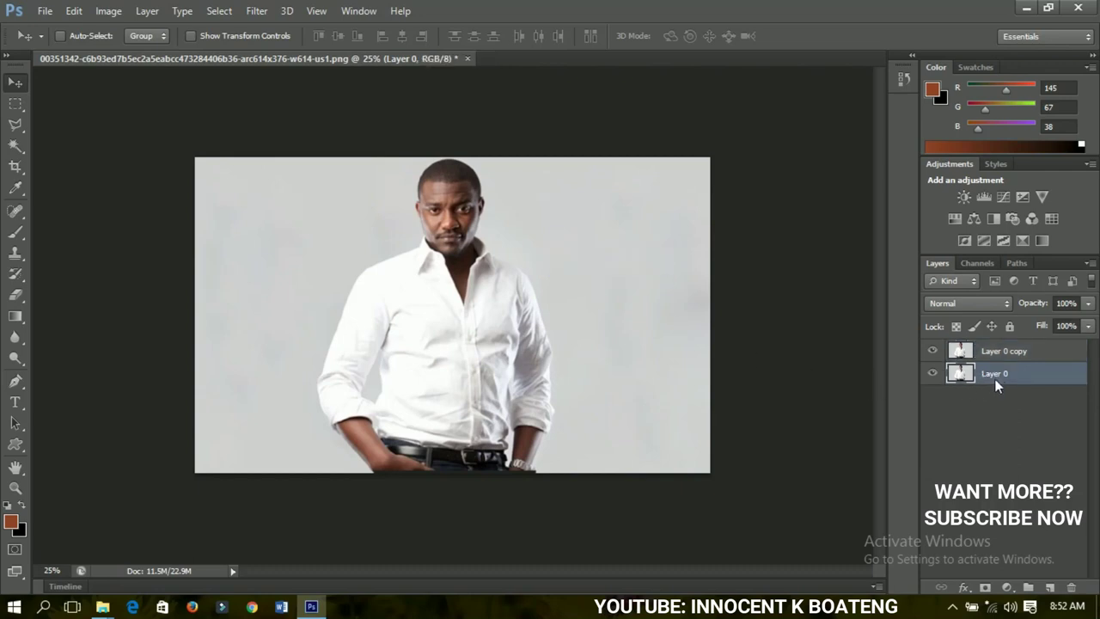
drag(615, 384, 542, 363)
click(1017, 349)
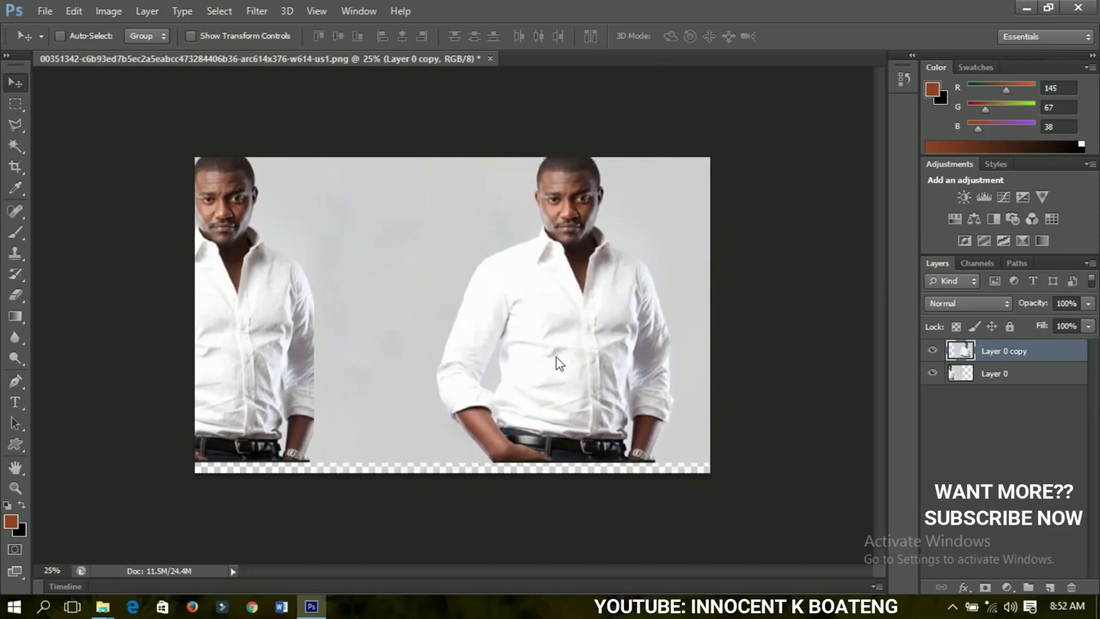
Step: Step back through the layer moves and the duplication until only the original Layer 0 is left in place
key(ctrl+alt+z)
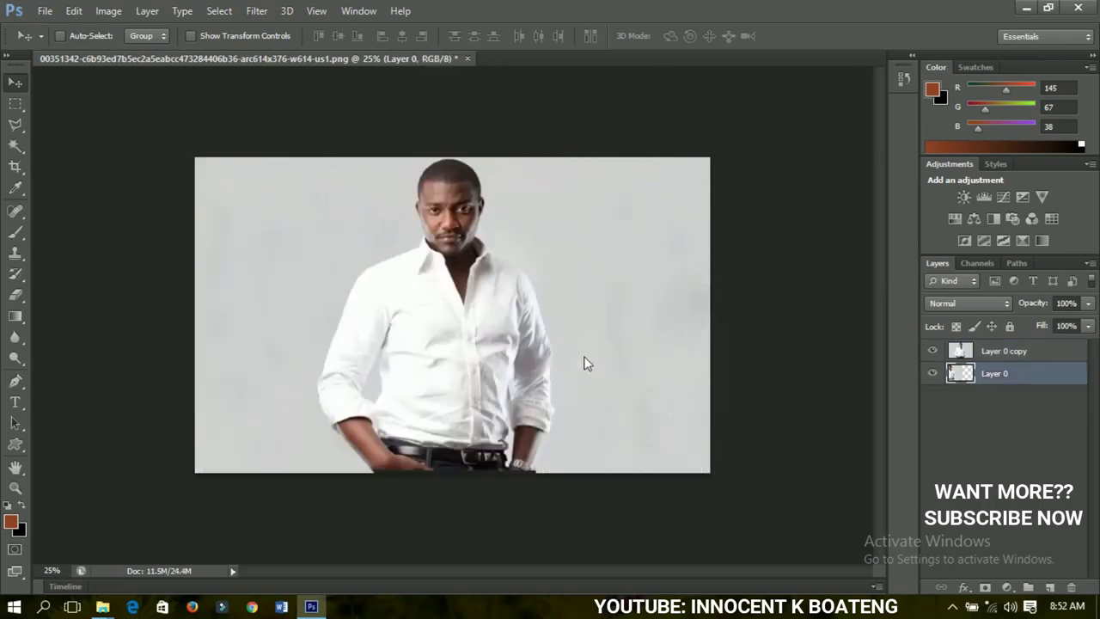
key(ctrl+alt+z)
key(ctrl+alt+z)
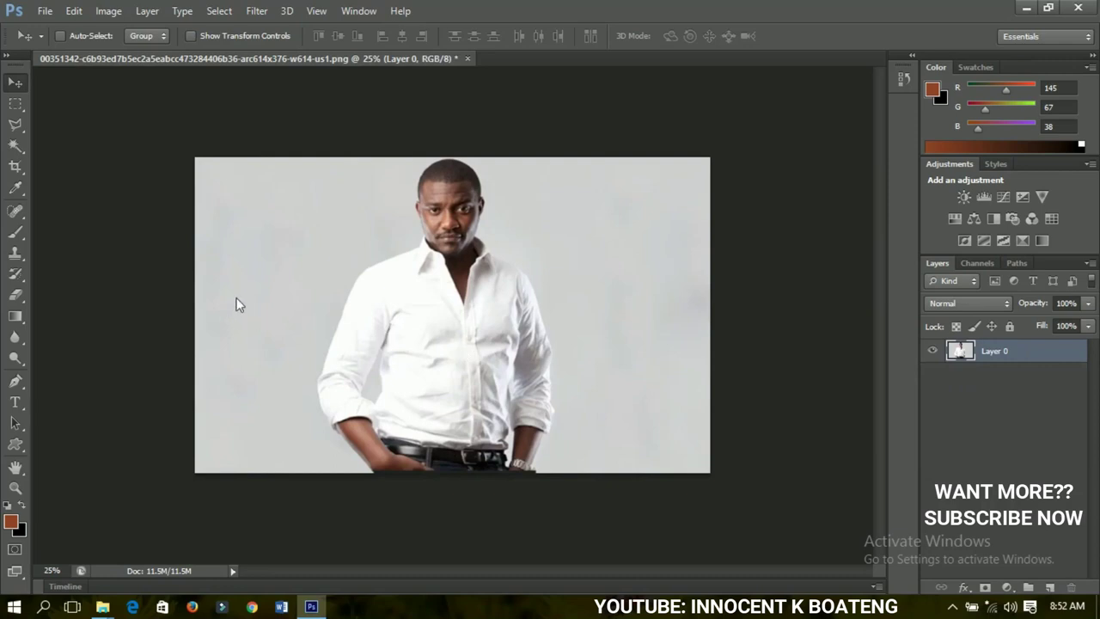
Step: Select the full-height background strip to the left of the man with the Rectangular Marquee tool and delete its contents
click(15, 104)
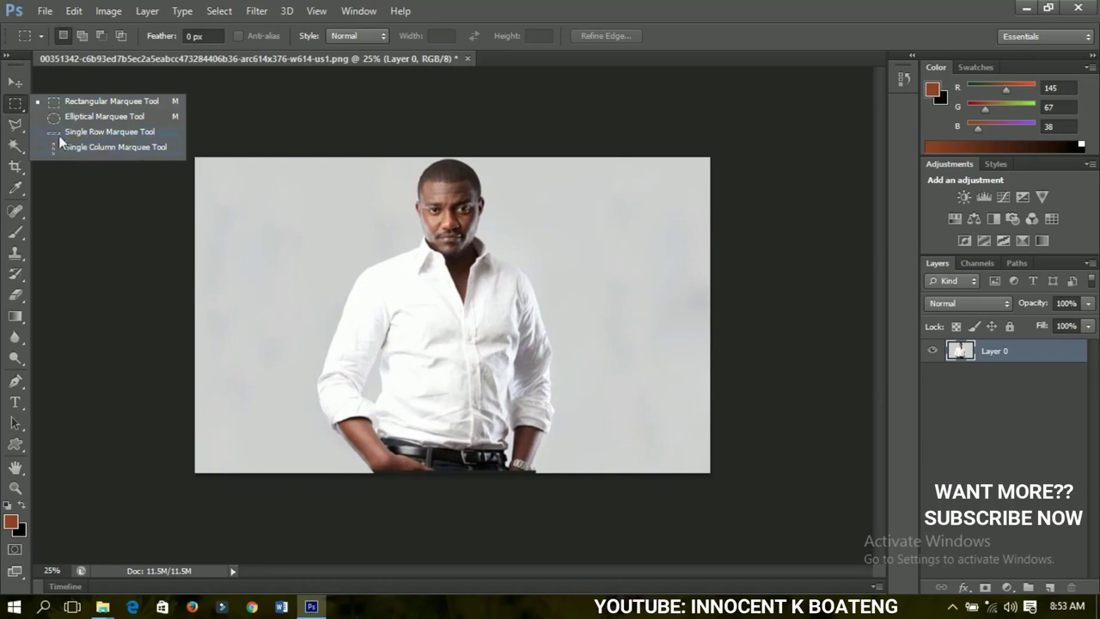
click(19, 109)
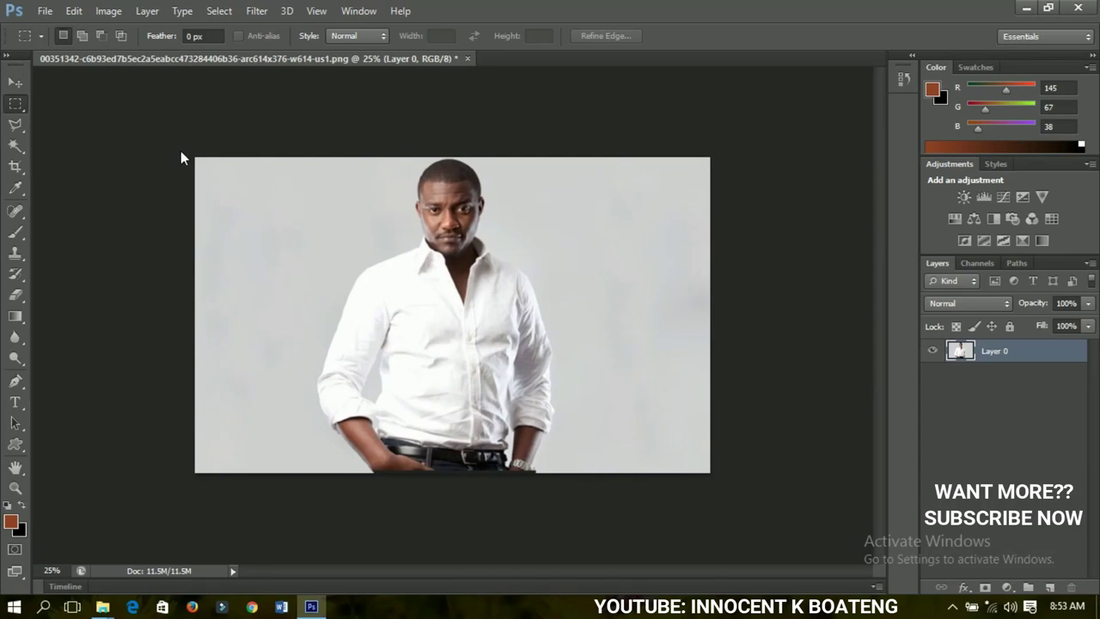
drag(196, 158, 318, 520)
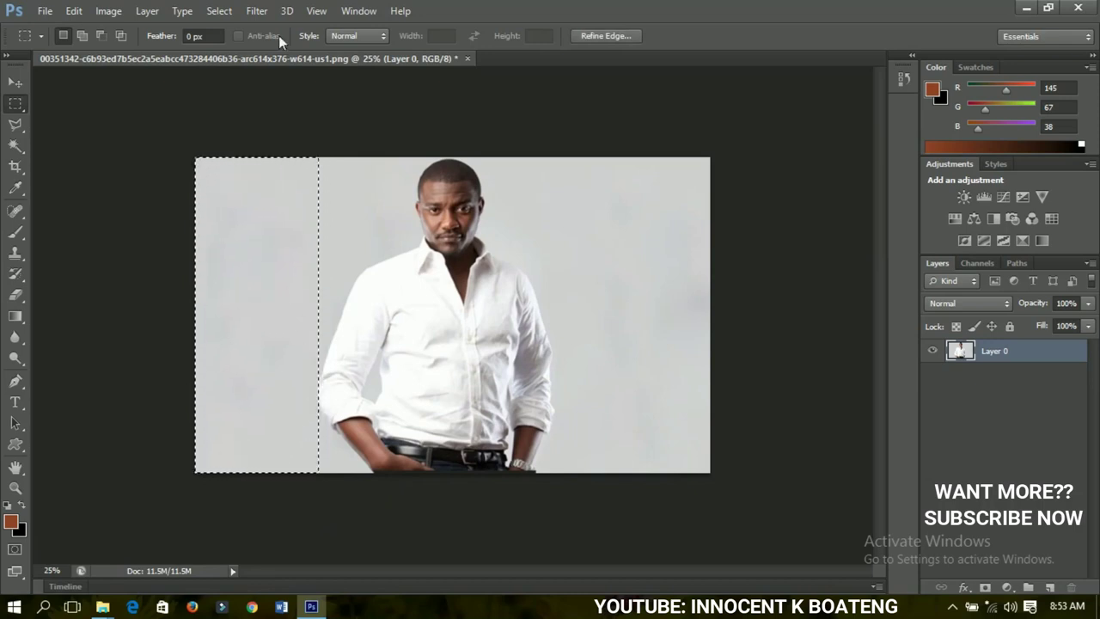
key(Delete)
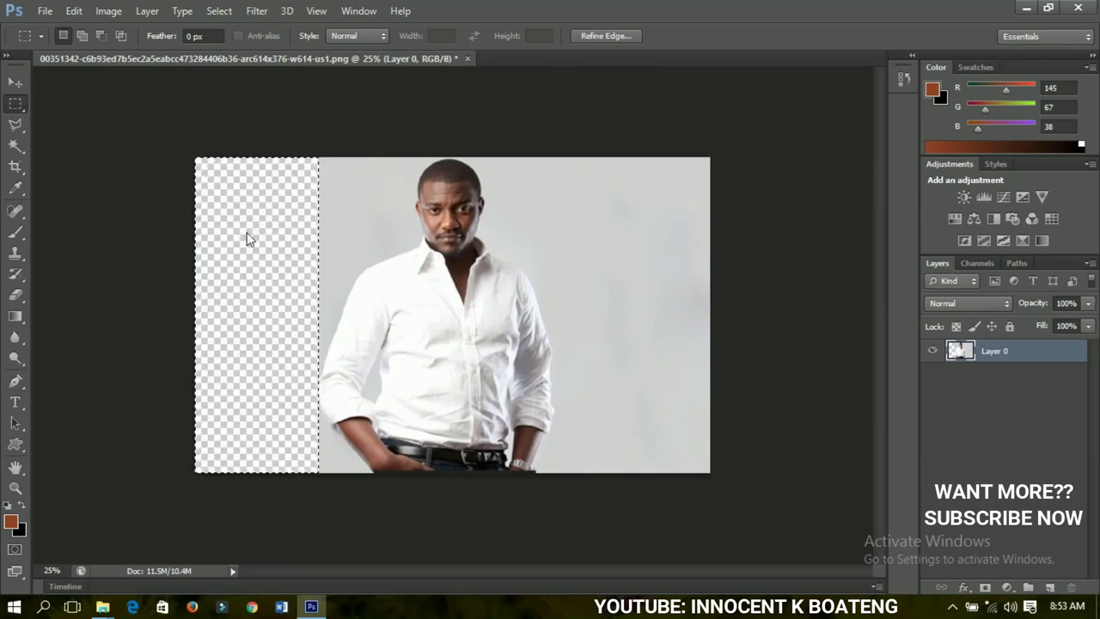
Step: Restore the deleted background strip and clear the selection
key(shift+F5)
key(Return)
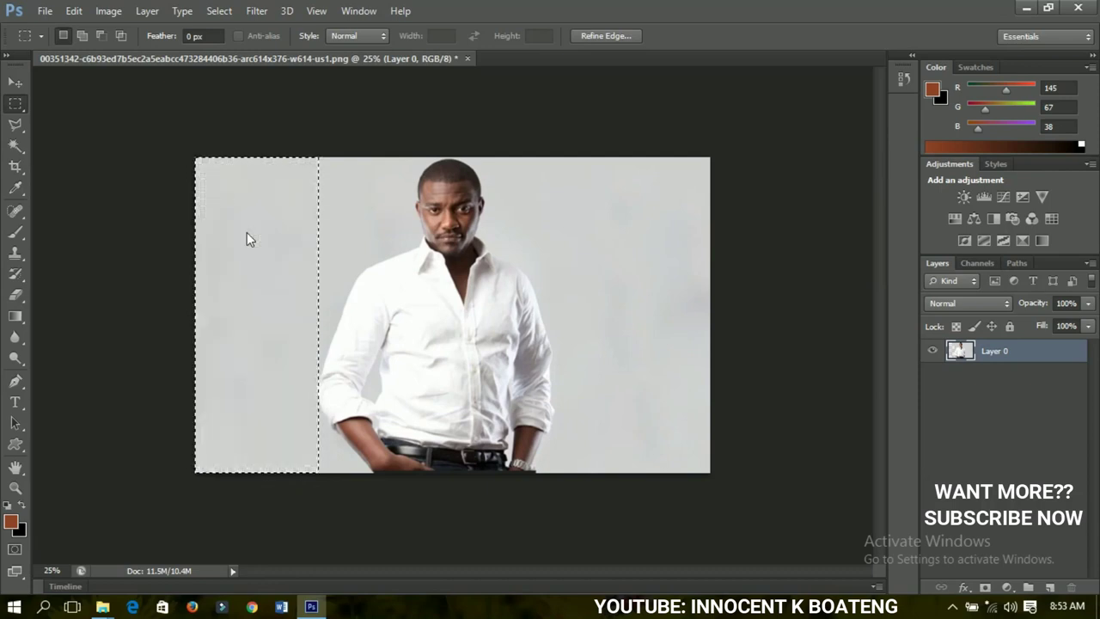
key(ctrl+d)
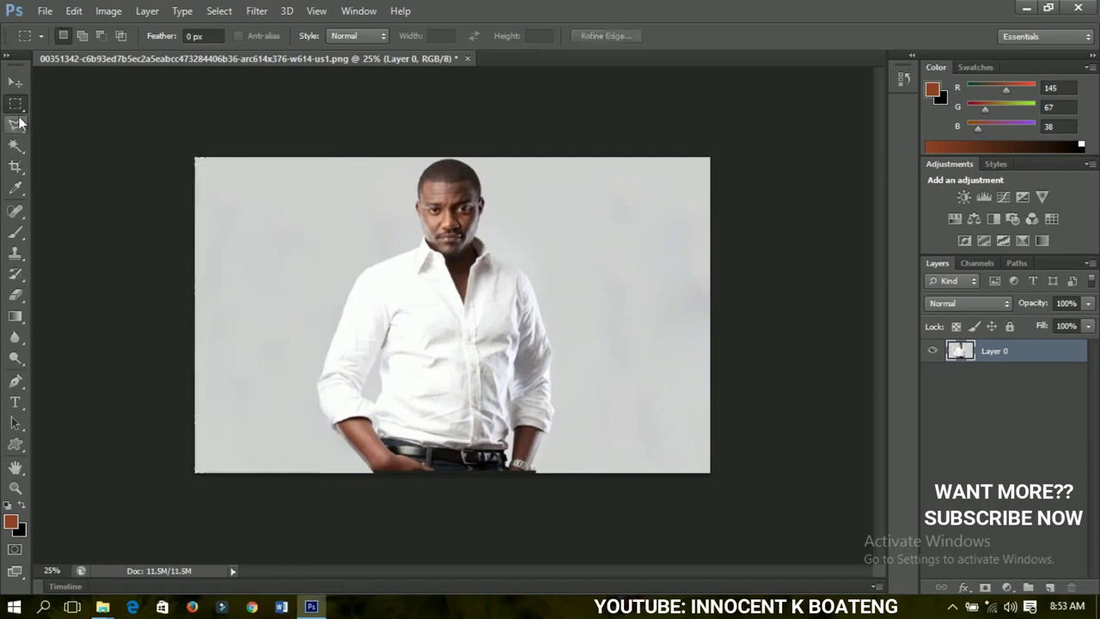
Step: Select the man's head with a circular Elliptical Marquee selection and cut it to a new layer with Layer Via Cut
right_click(16, 104)
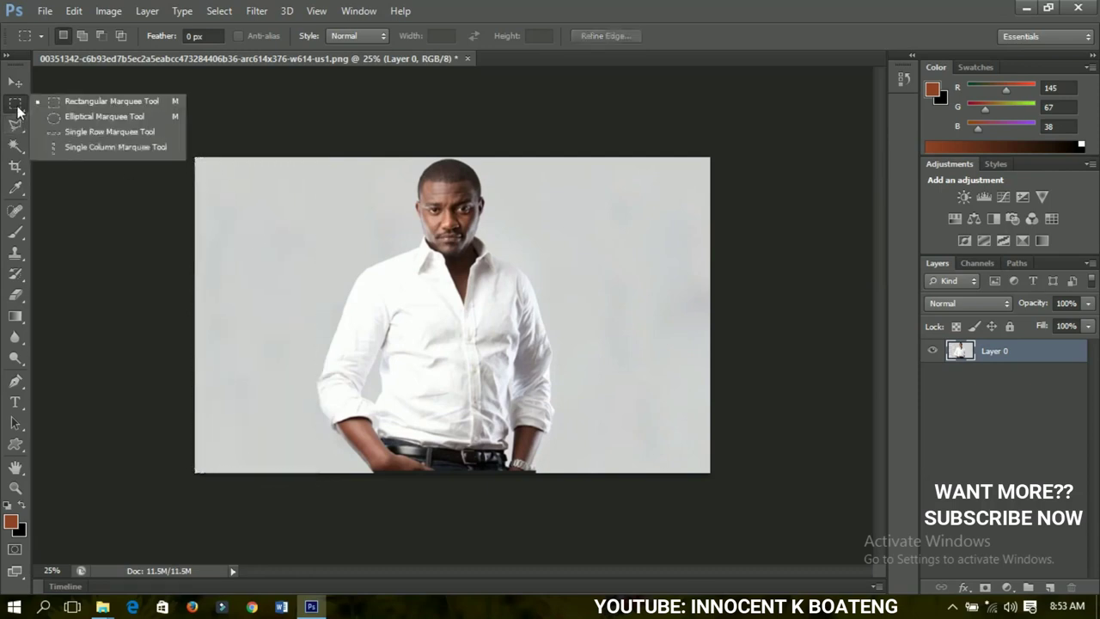
click(71, 117)
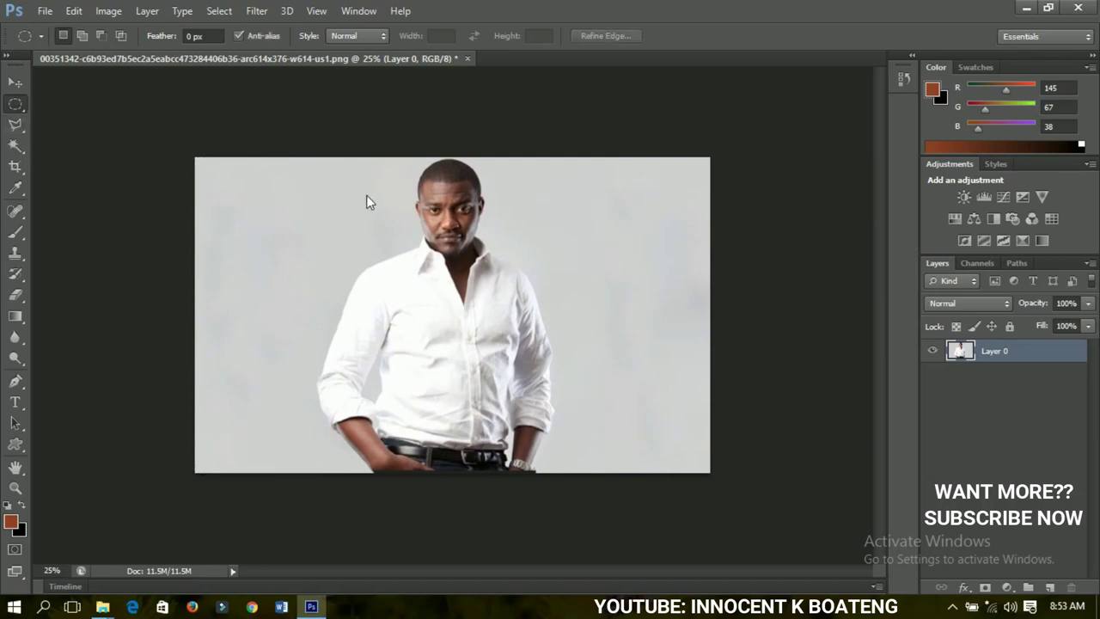
drag(353, 182, 439, 266)
drag(394, 227, 448, 215)
right_click(448, 217)
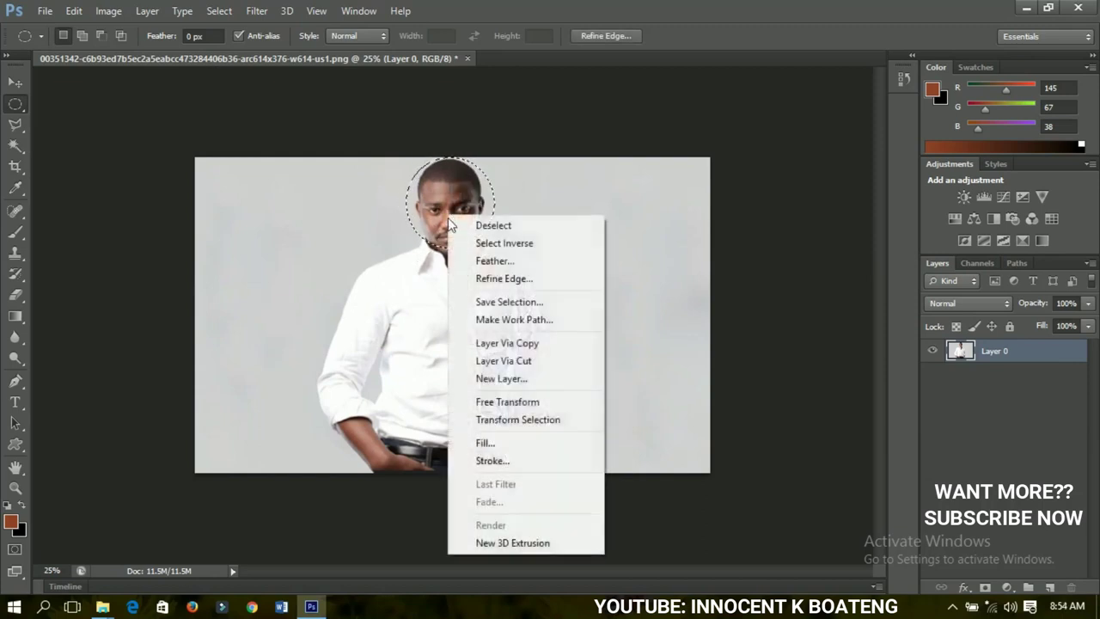
click(488, 361)
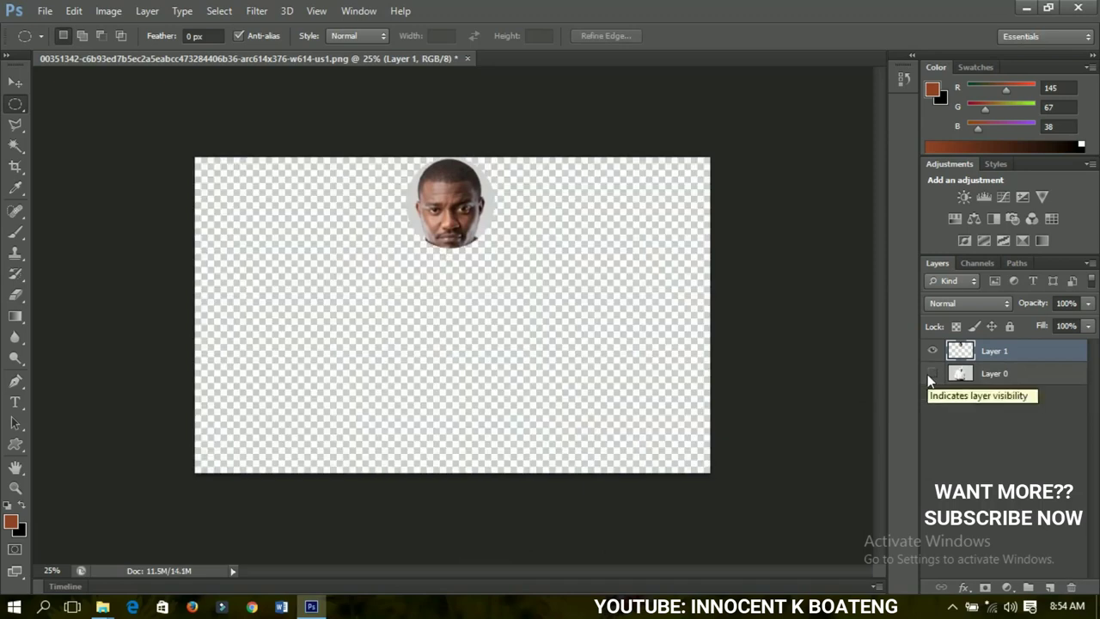
Step: Toggle the visibility of Layer 0 and Layer 1 to inspect the cut-out head and the remaining image separately
click(931, 369)
click(932, 351)
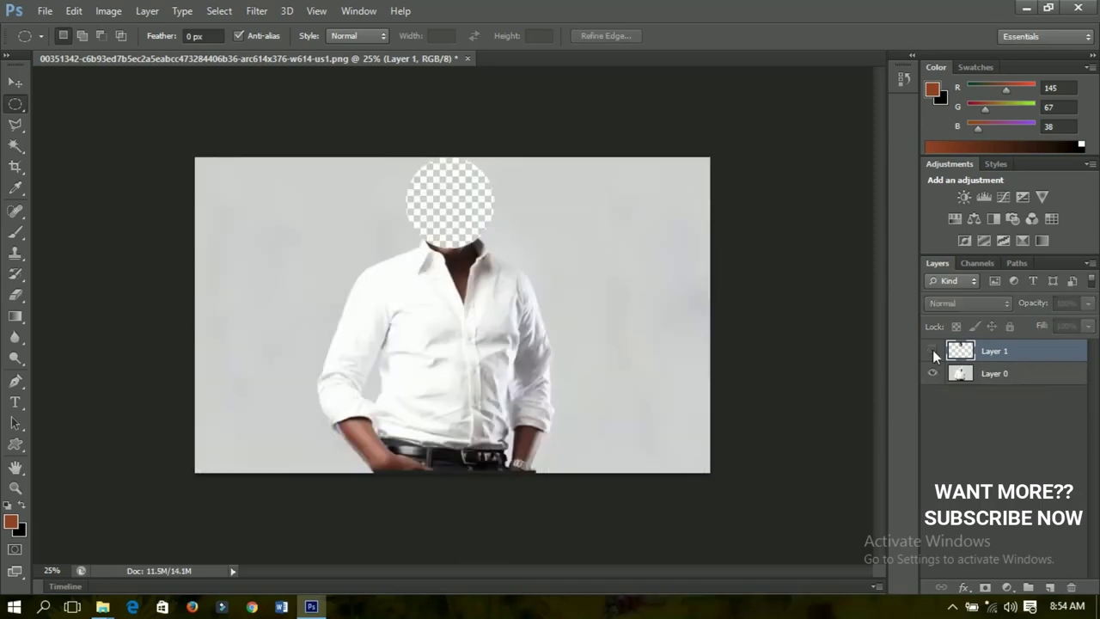
click(932, 350)
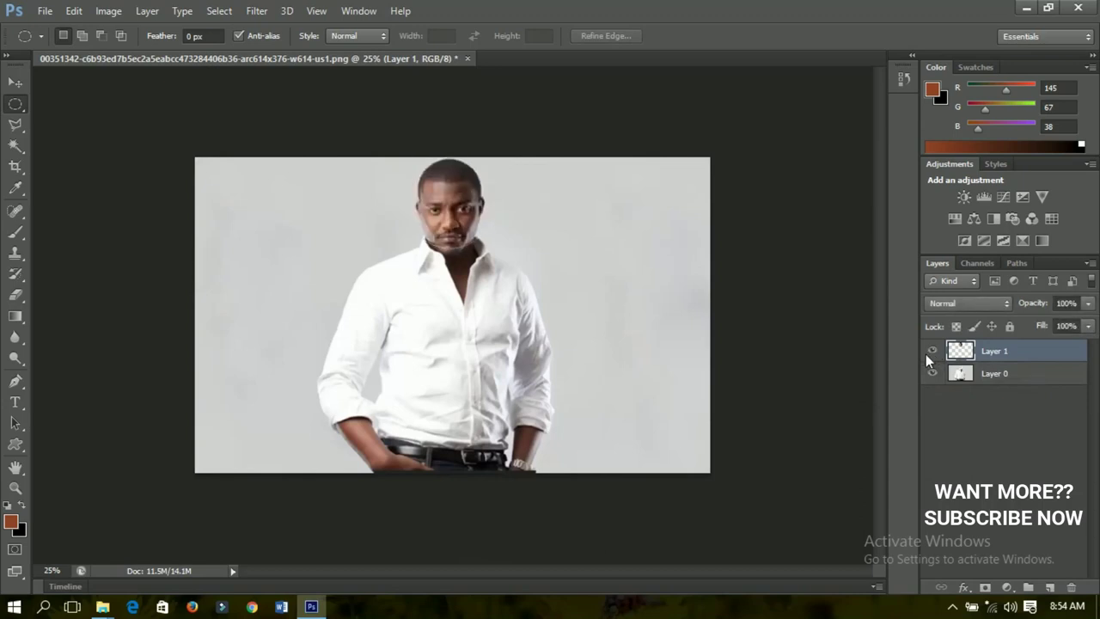
Step: Undo the Layer Via Cut of the head and clear the circular selection
key(ctrl+z)
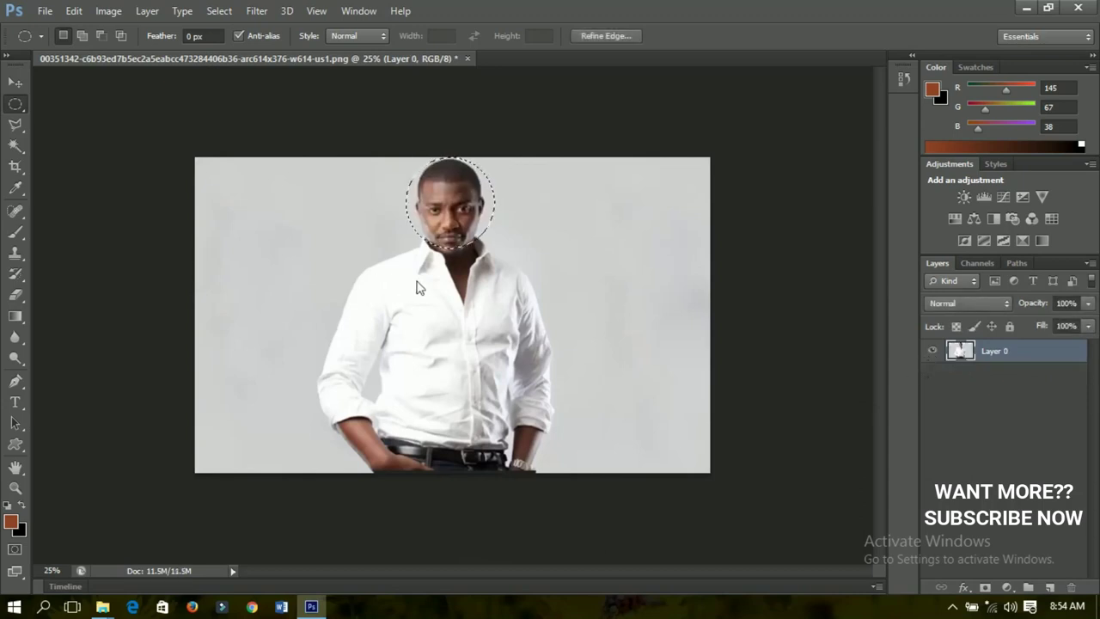
click(418, 287)
Step: Review the remaining marquee tools, activate the Polygonal Lasso tool and look over the other lasso variants
right_click(23, 104)
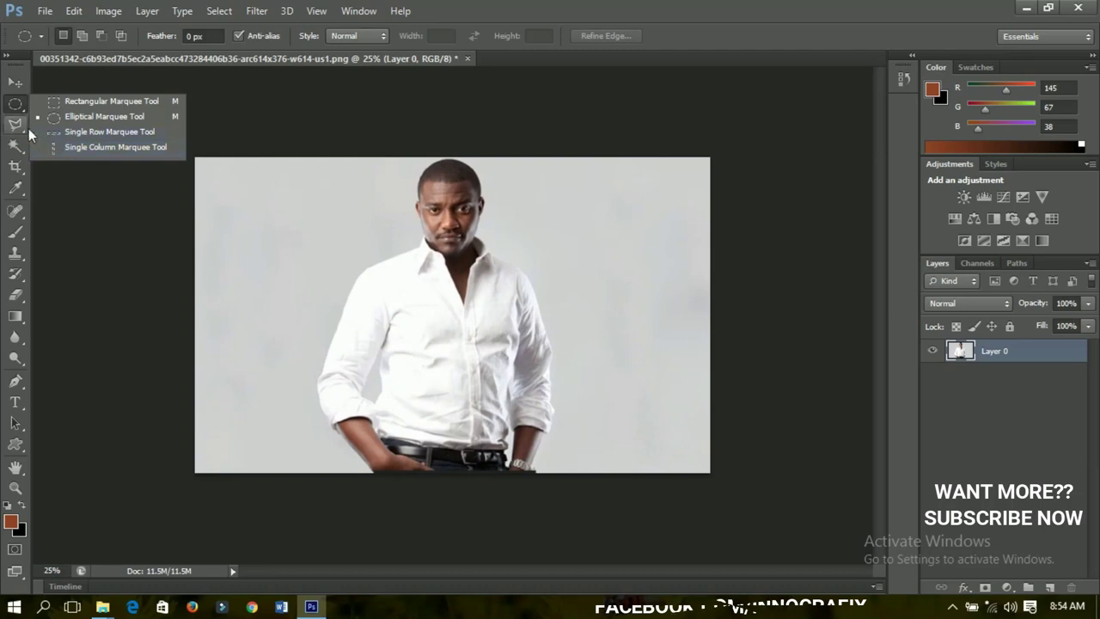
click(23, 130)
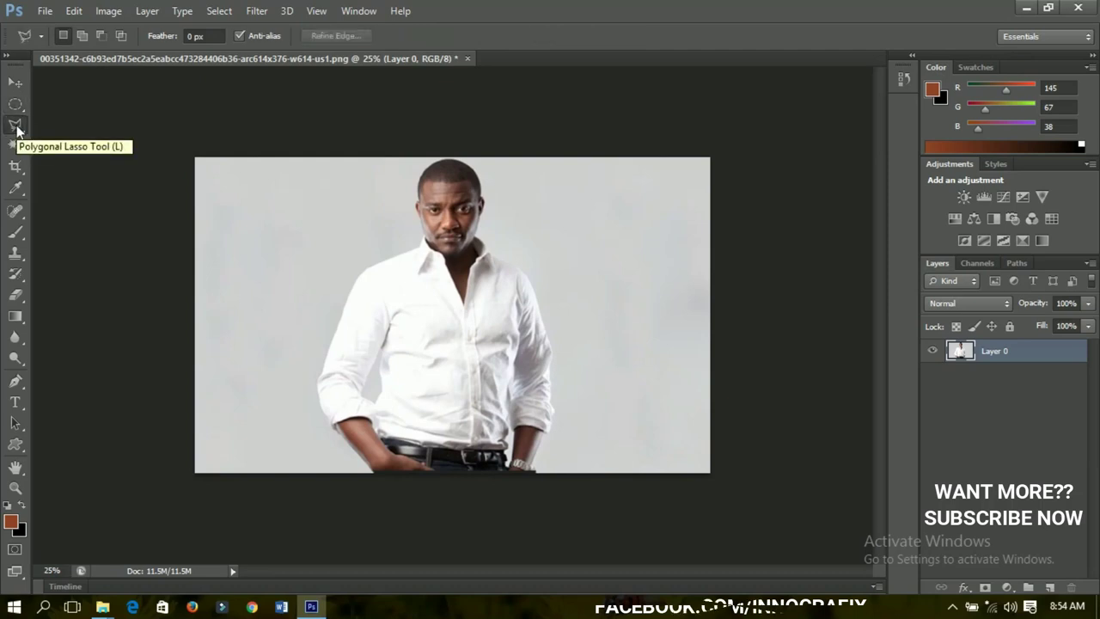
right_click(18, 129)
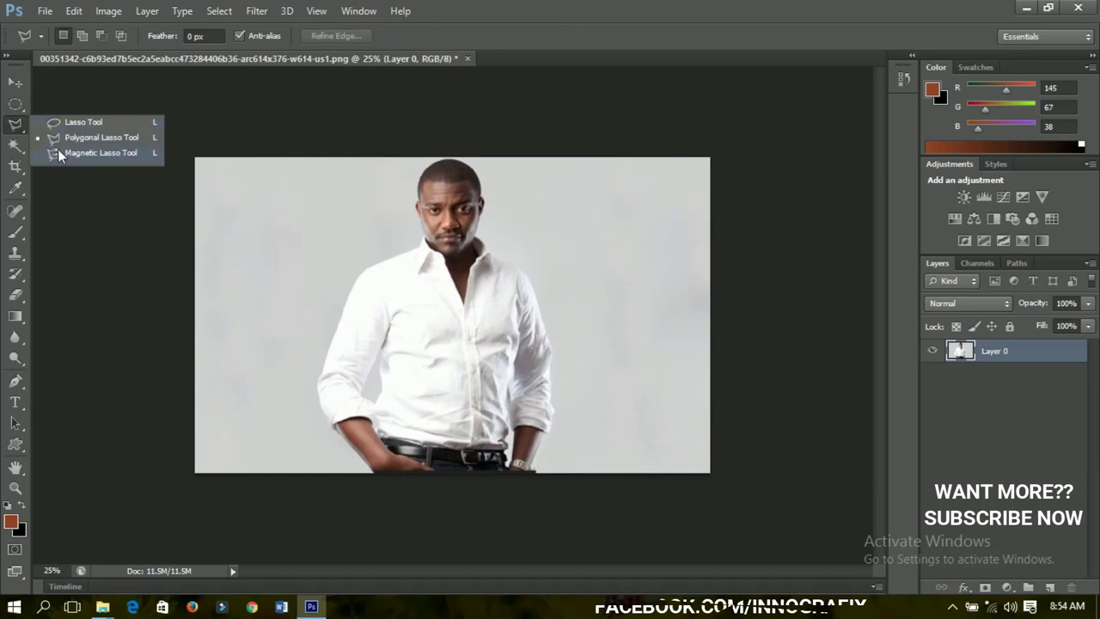
click(15, 129)
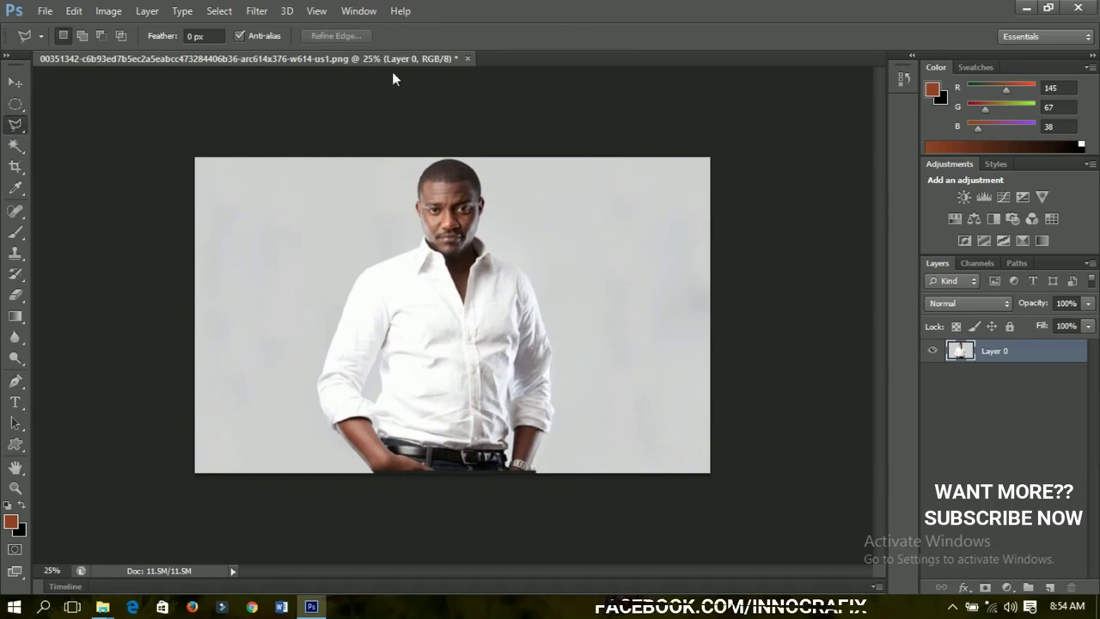
Step: Close the current PNG image without saving its changes
click(466, 58)
click(550, 250)
Step: Open the DSC_0244 portrait from the Desktop and convert its locked Background into the editable Layer 0
click(50, 14)
click(73, 43)
click(526, 184)
click(596, 163)
click(713, 491)
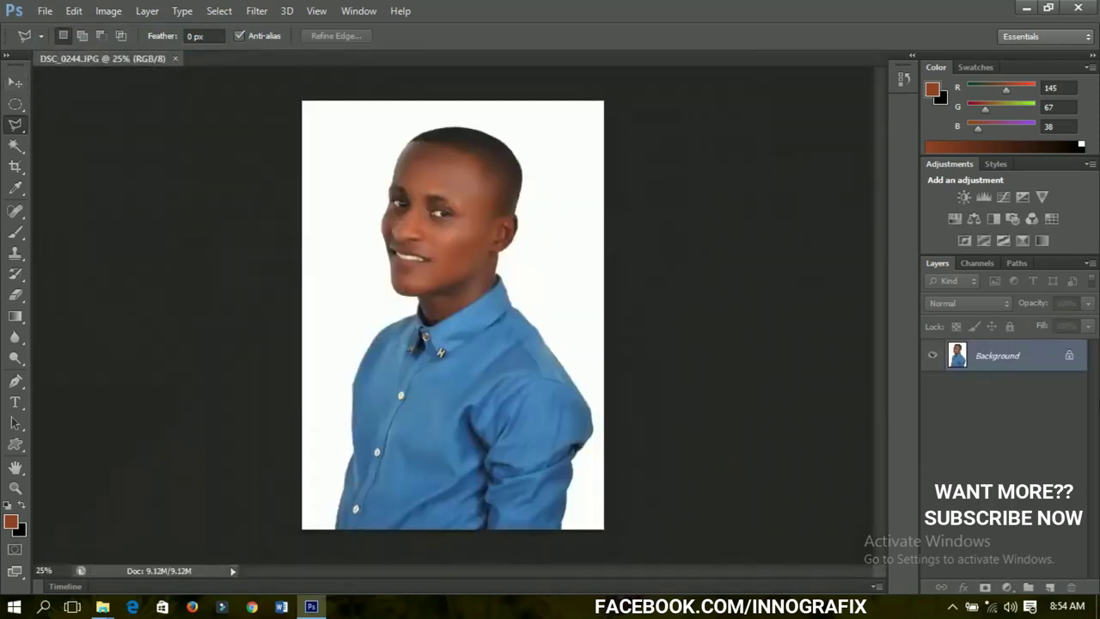
double_click(1022, 362)
click(682, 189)
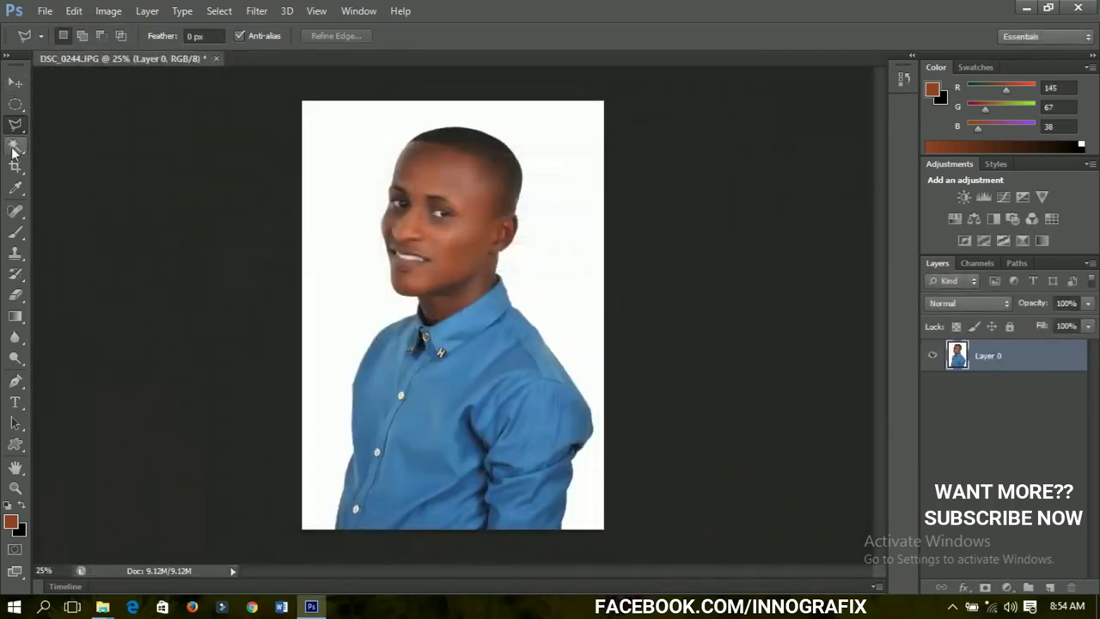
Step: Outline the man's face, neck and collar with a freehand Lasso tool selection
right_click(16, 126)
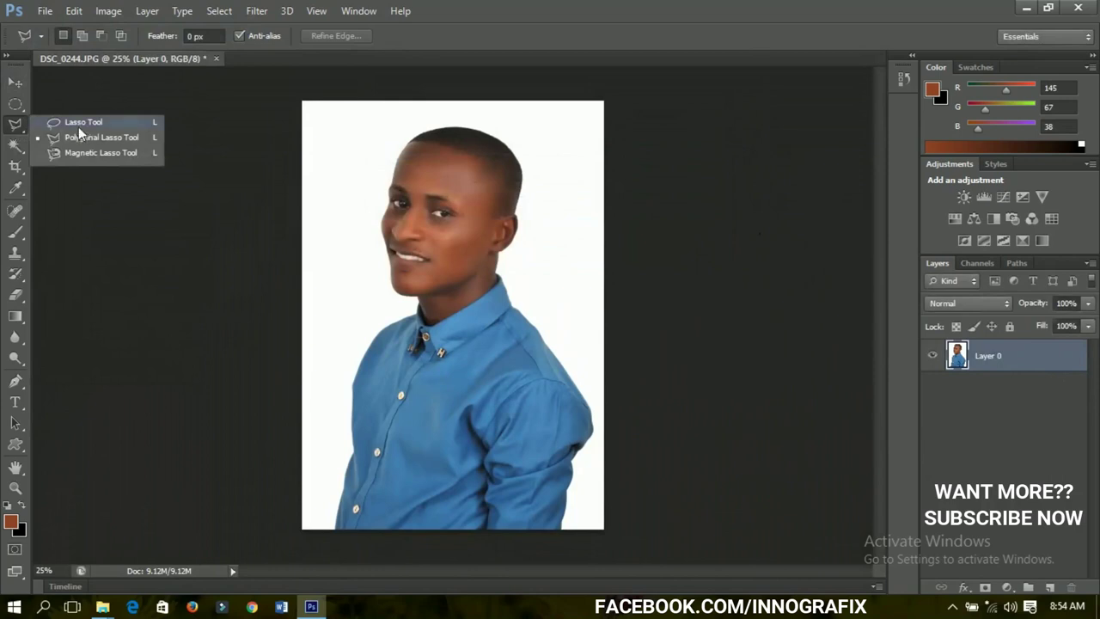
click(79, 127)
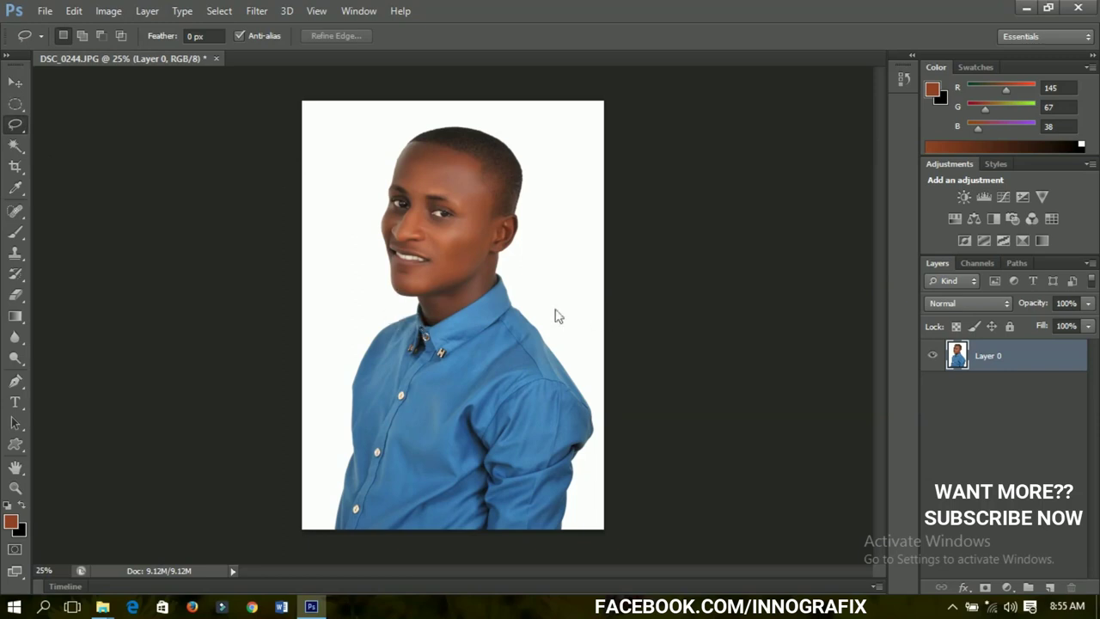
mouse_move(367, 307)
mouse_down()
mouse_move(395, 168)
mouse_move(526, 193)
mouse_move(550, 297)
mouse_move(461, 370)
mouse_up()
drag(388, 341, 364, 310)
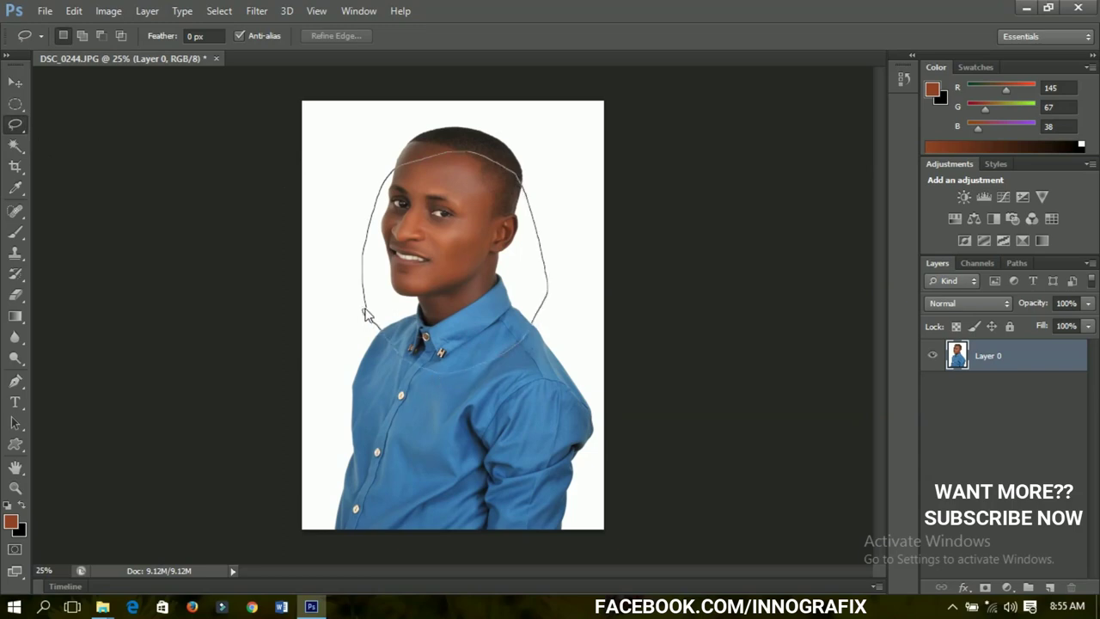
drag(363, 309, 363, 312)
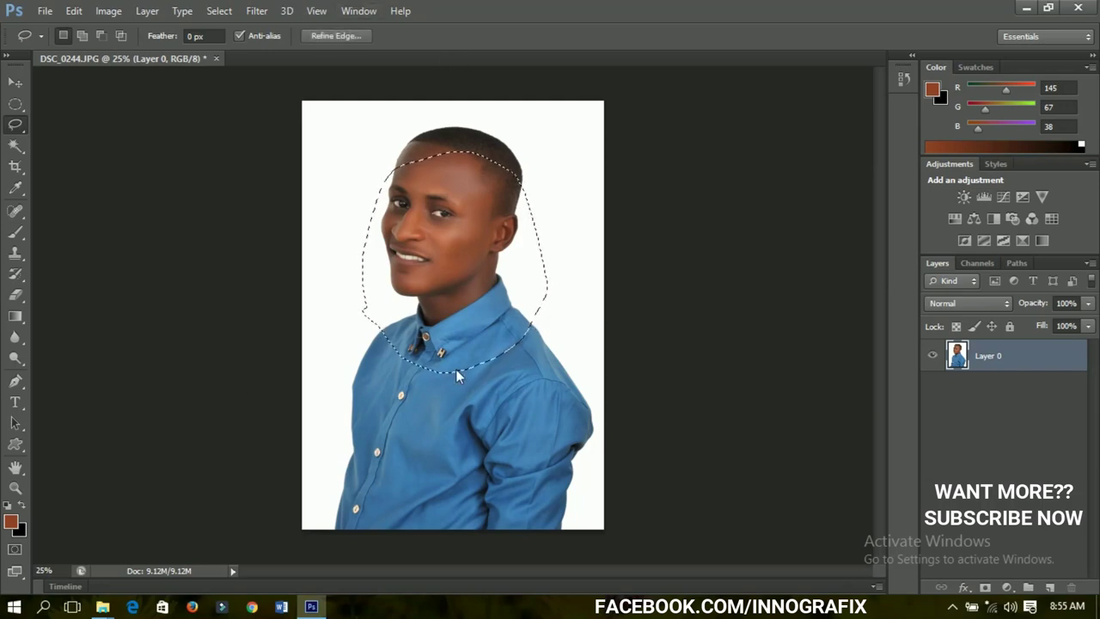
Step: Move the lassoed head area to its own layer with Layer Via Cut and check both layers by toggling their visibility
right_click(445, 249)
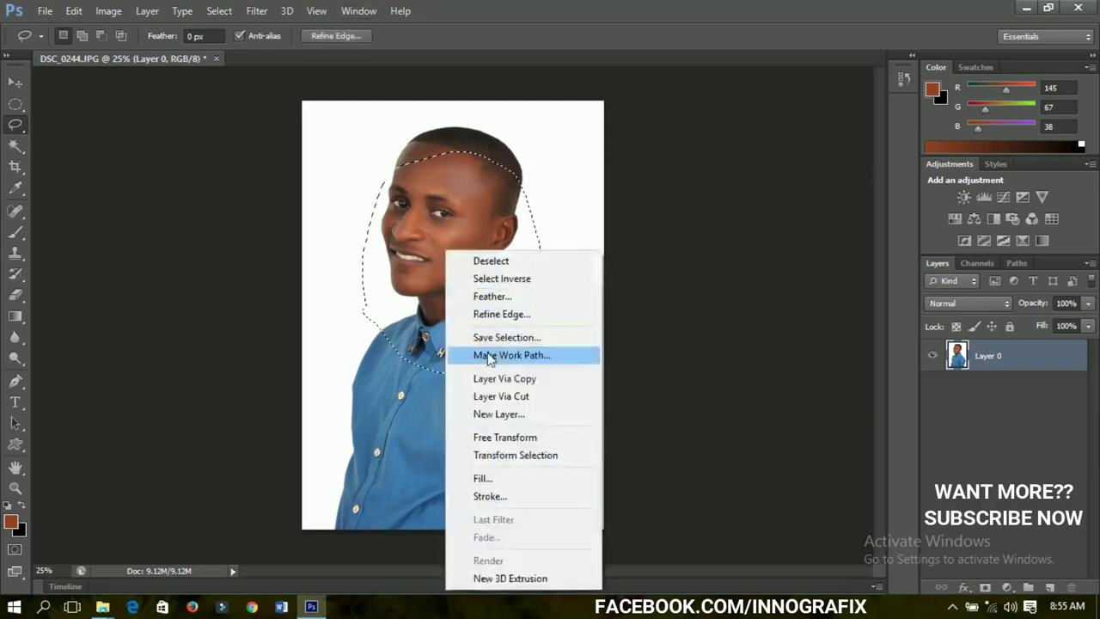
click(498, 397)
click(935, 384)
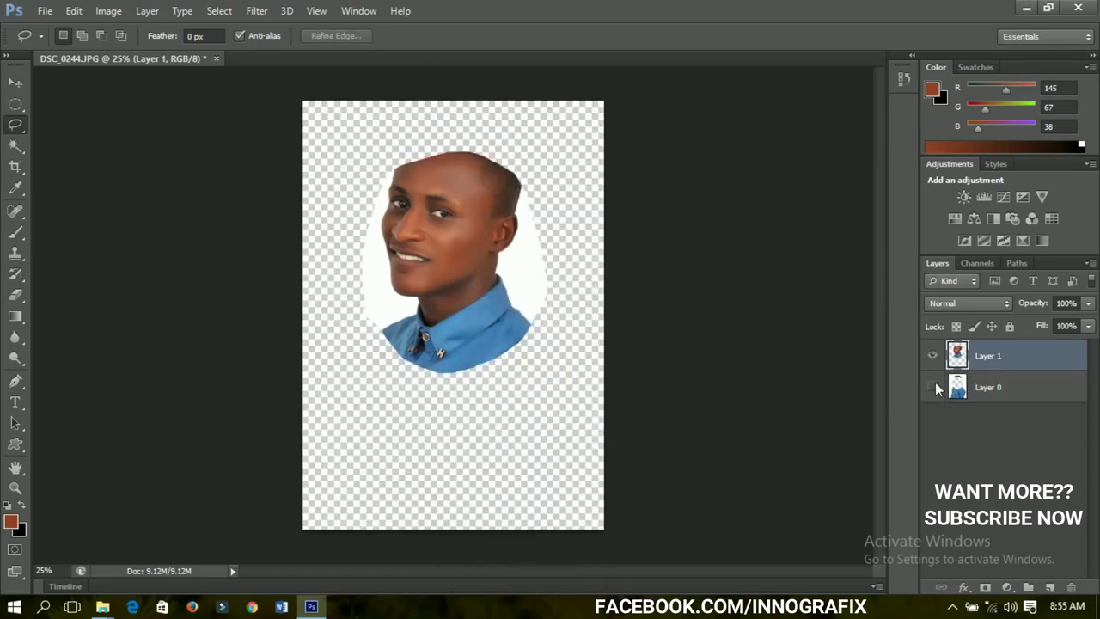
click(934, 387)
click(932, 357)
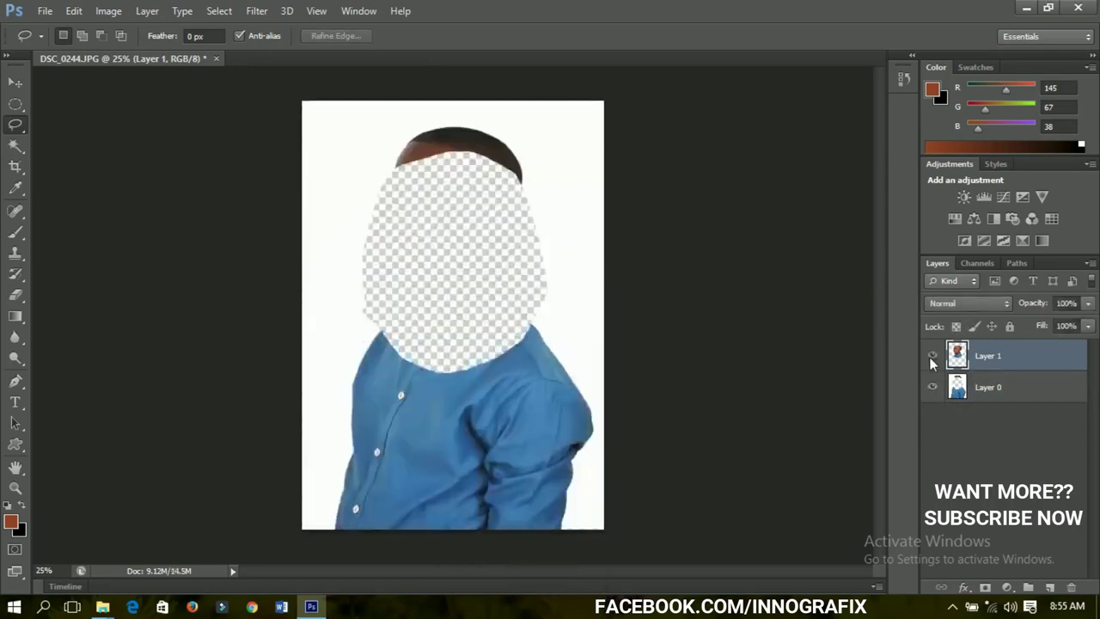
click(933, 359)
Step: Undo the Layer Via Cut of the lassoed area and clear the freehand selection
key(ctrl+z)
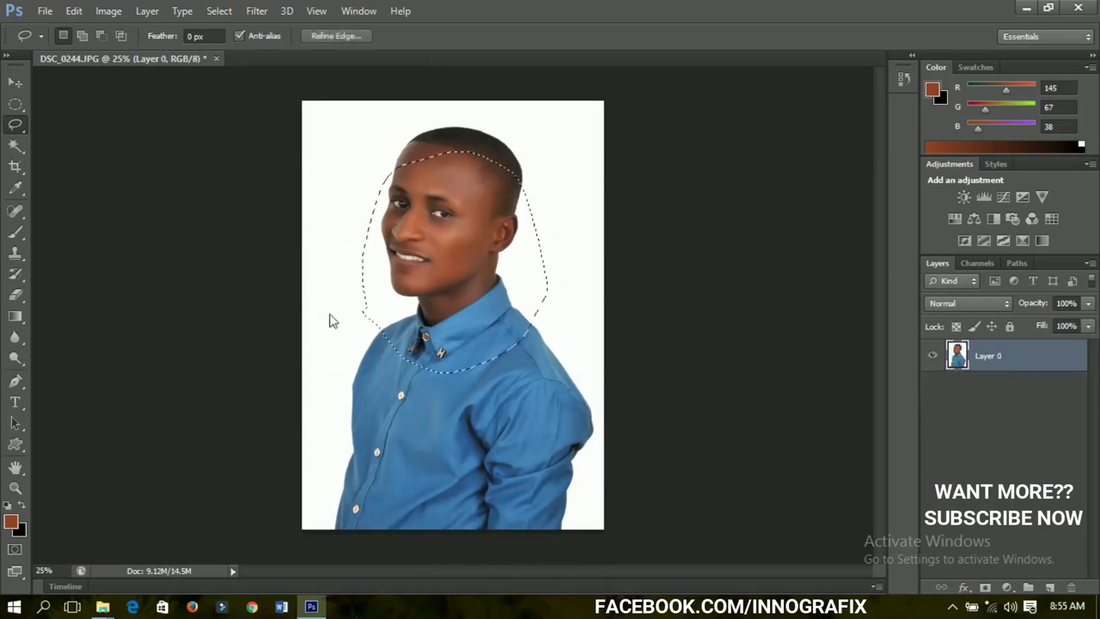
key(ctrl+d)
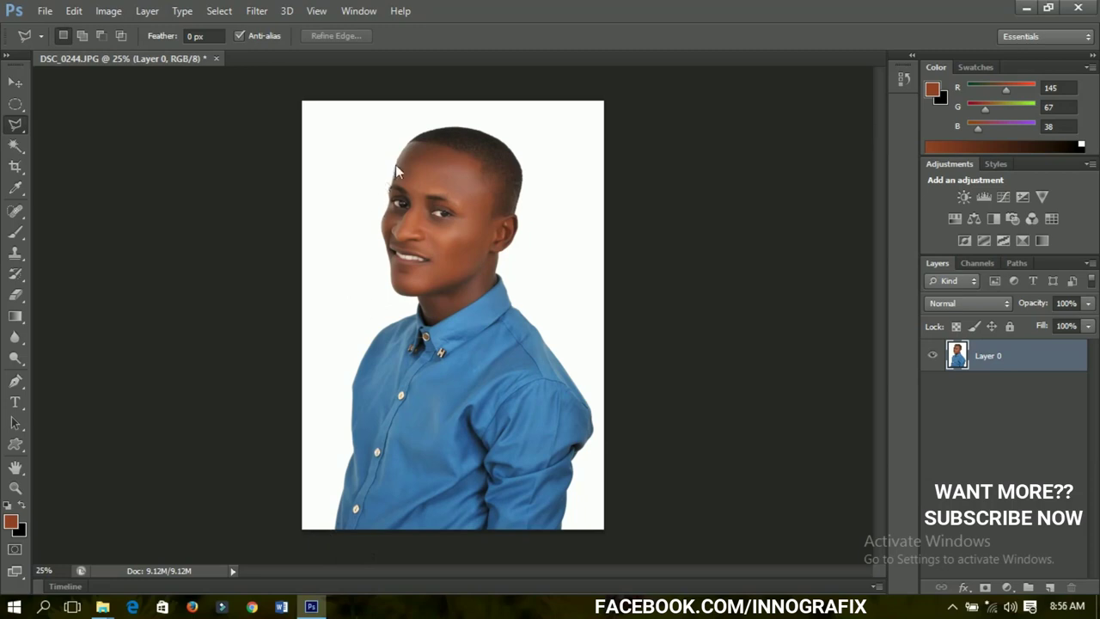
Step: Draw a closed triangular Polygonal Lasso selection from outside the canvas to the neck, down across the shirt and back to its start
click(254, 252)
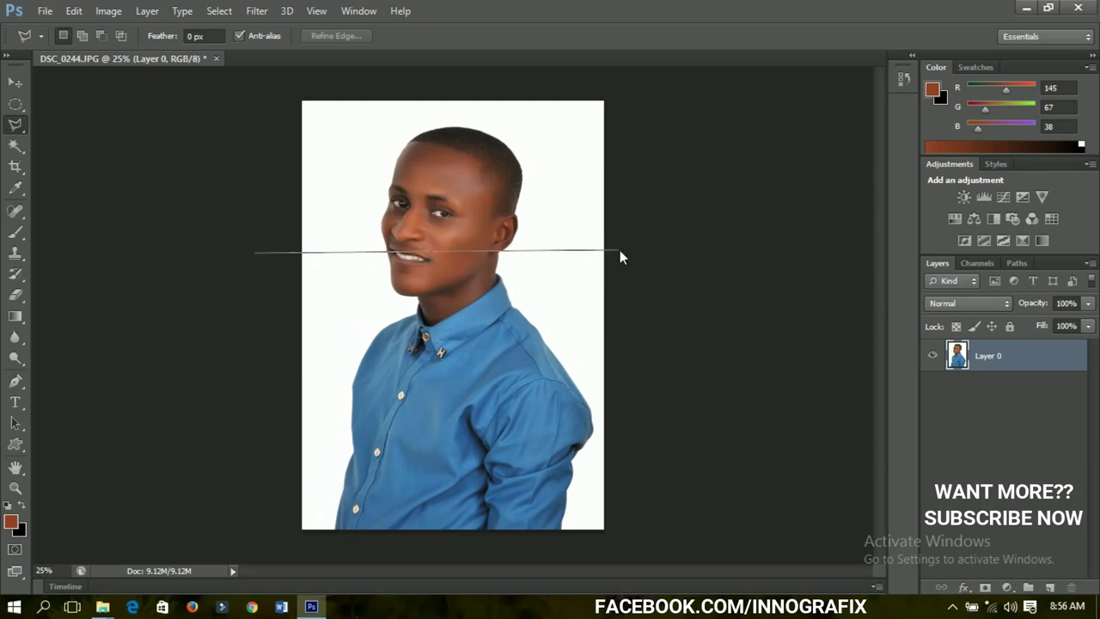
key(Escape)
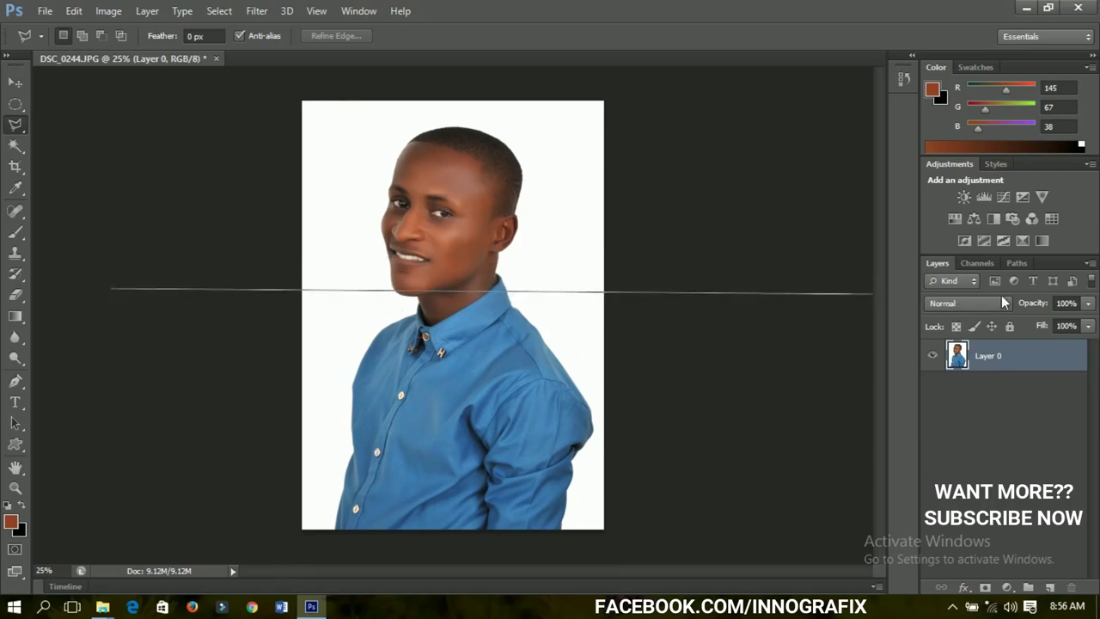
click(477, 288)
click(351, 409)
click(318, 439)
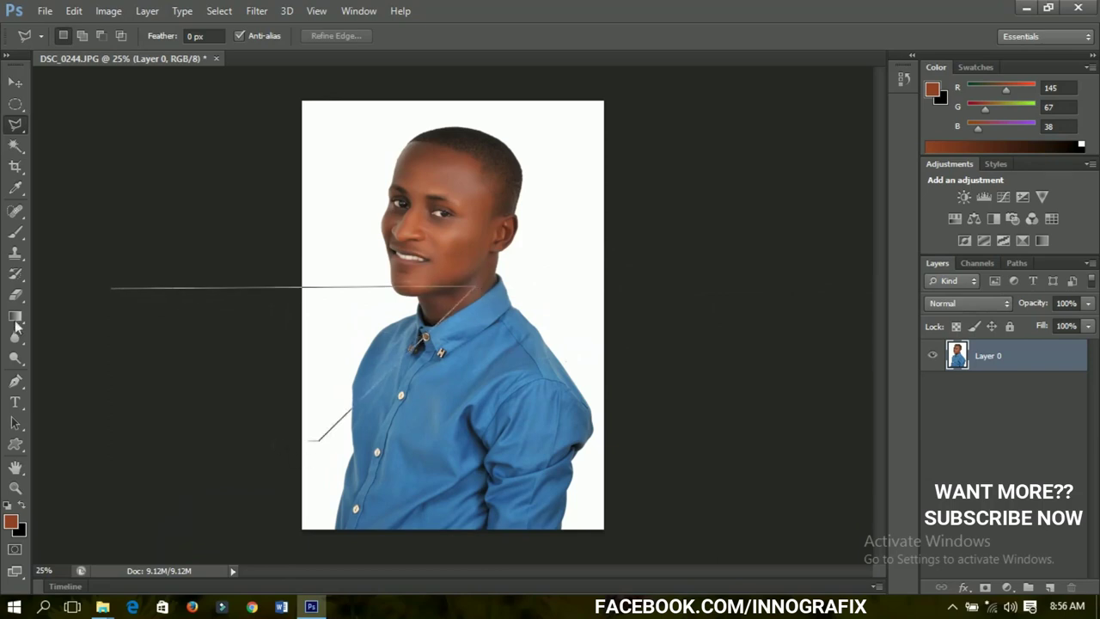
click(111, 289)
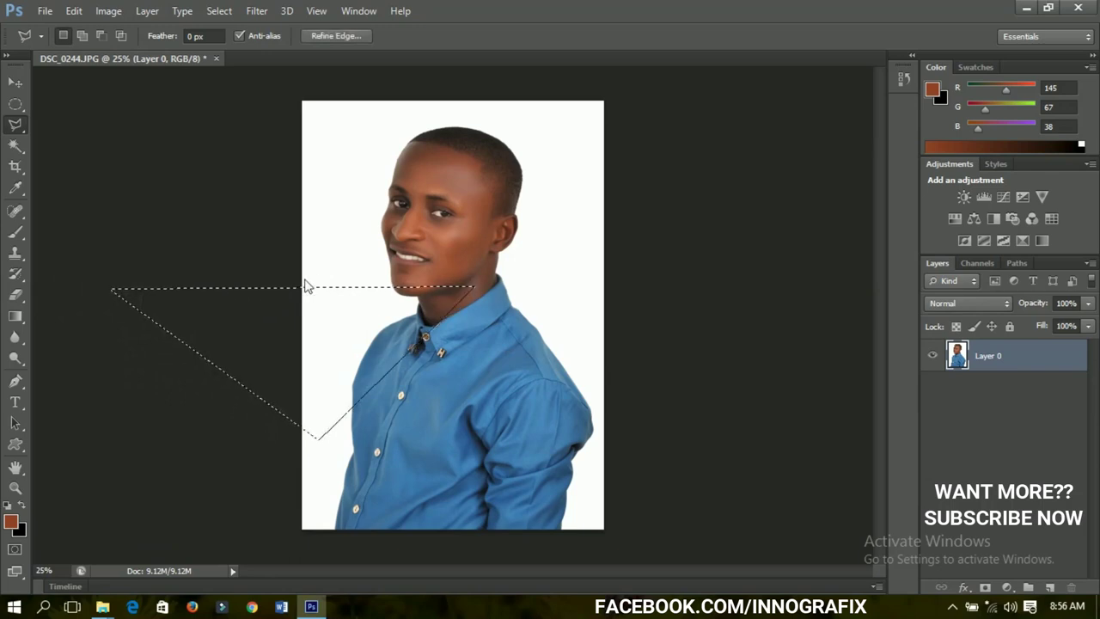
Step: Delete the contents of the triangular selection, undo the deletion and deselect
key(Delete)
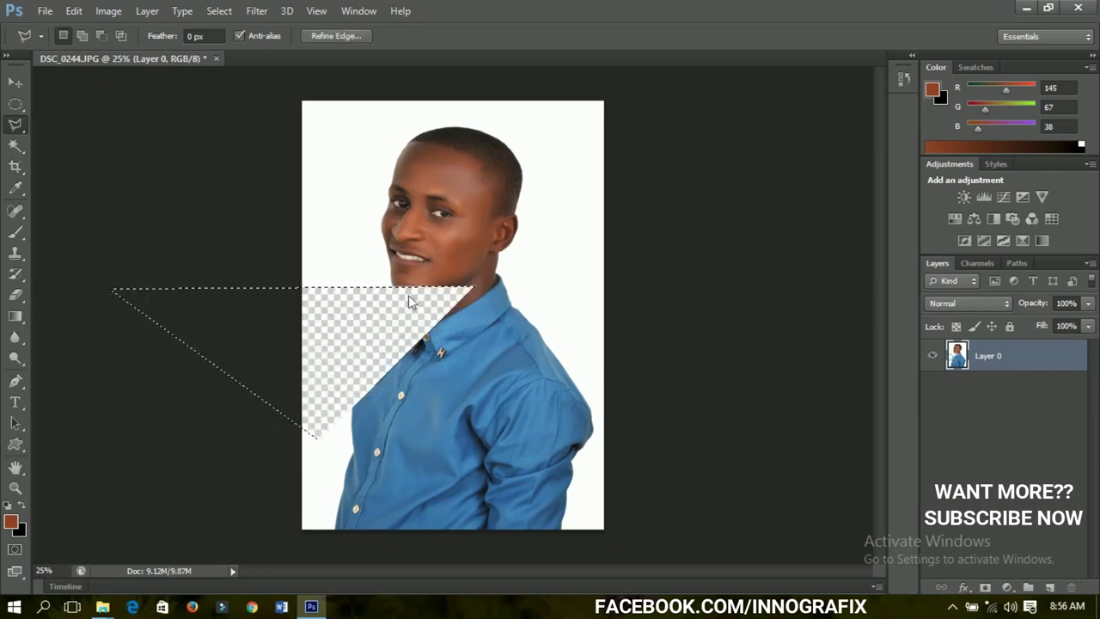
key(ctrl+z)
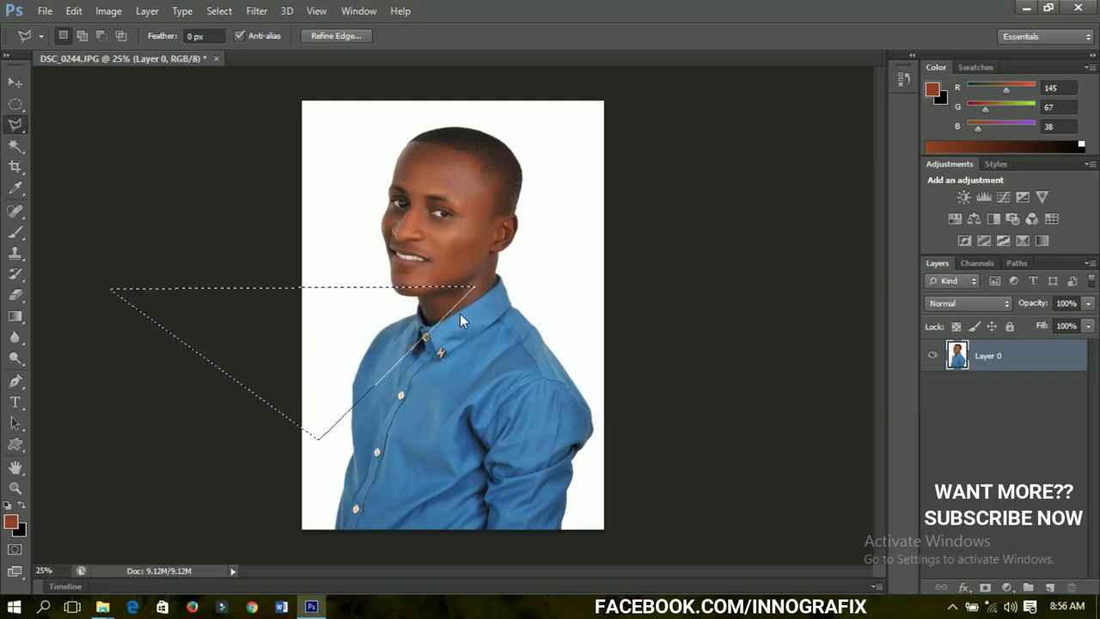
key(ctrl+d)
Step: Trace the shirt's left edge with the Polygonal Lasso and close the selection around the white background beside it
scroll(368, 501, up, 3)
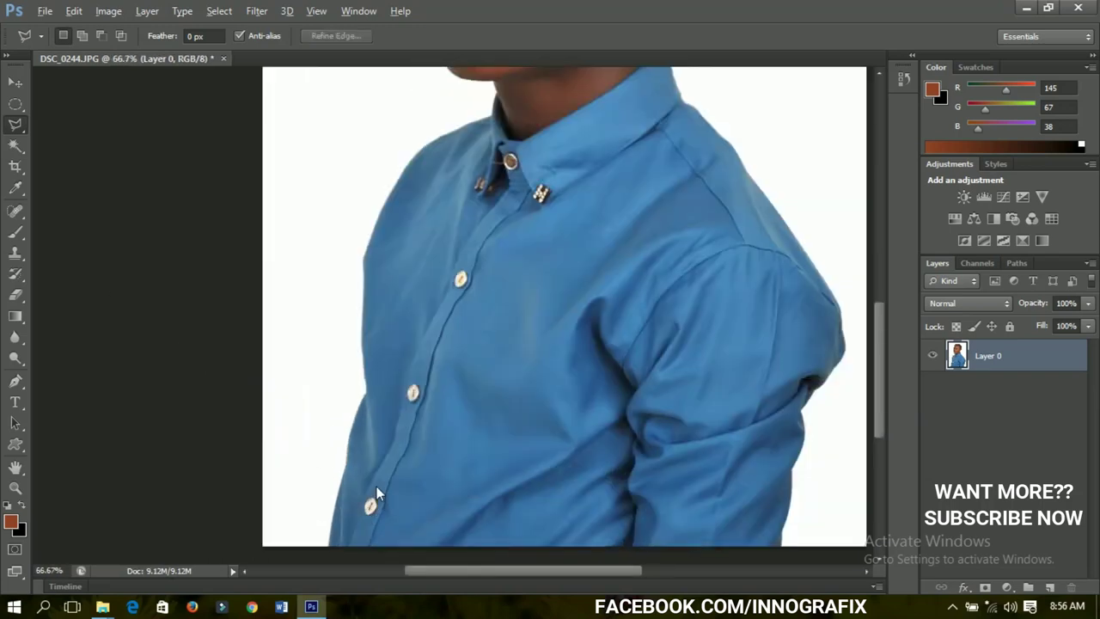
scroll(375, 478, down, 3)
scroll(375, 473, up, 1)
scroll(364, 266, down, 5)
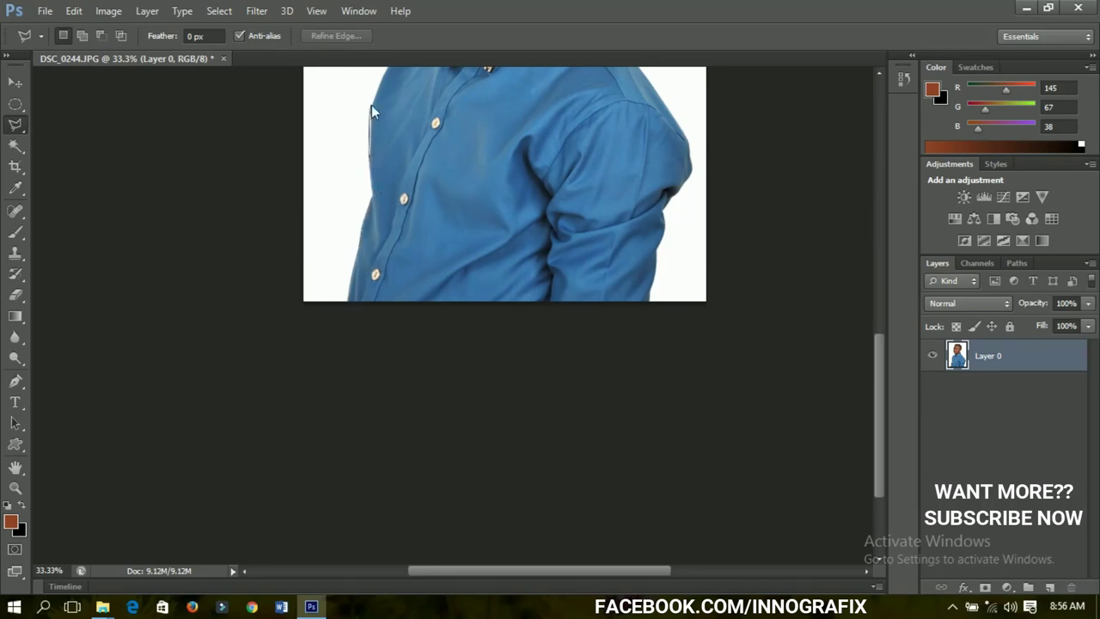
scroll(384, 72, up, 5)
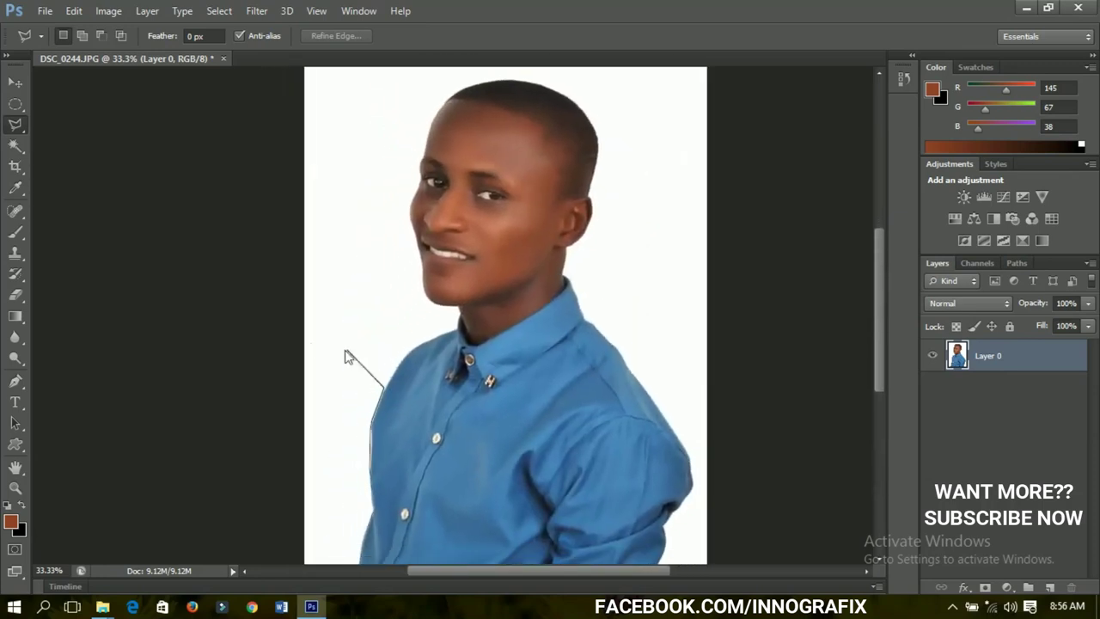
click(235, 315)
scroll(292, 524, down, 5)
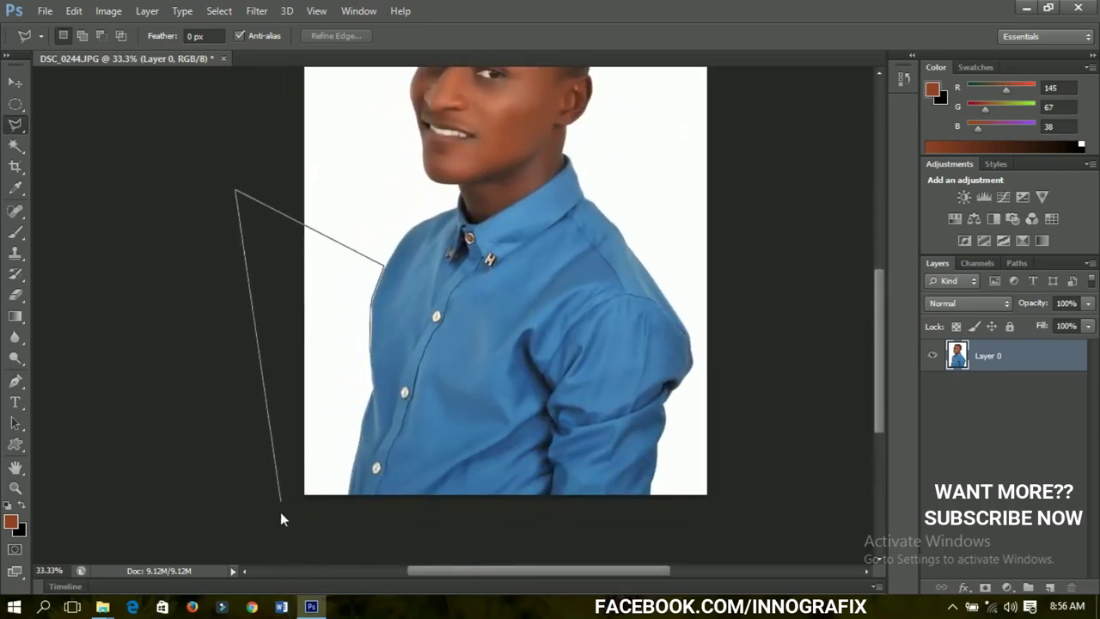
click(280, 512)
click(346, 520)
click(349, 491)
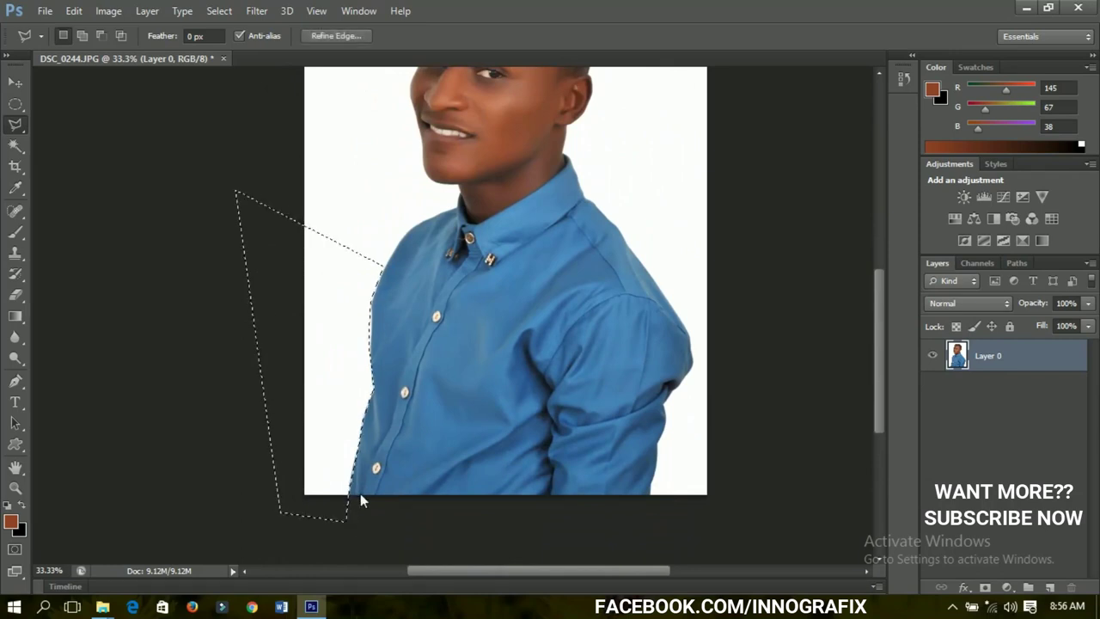
Step: Delete the selected background beside the shirt and restore the white there
key(Delete)
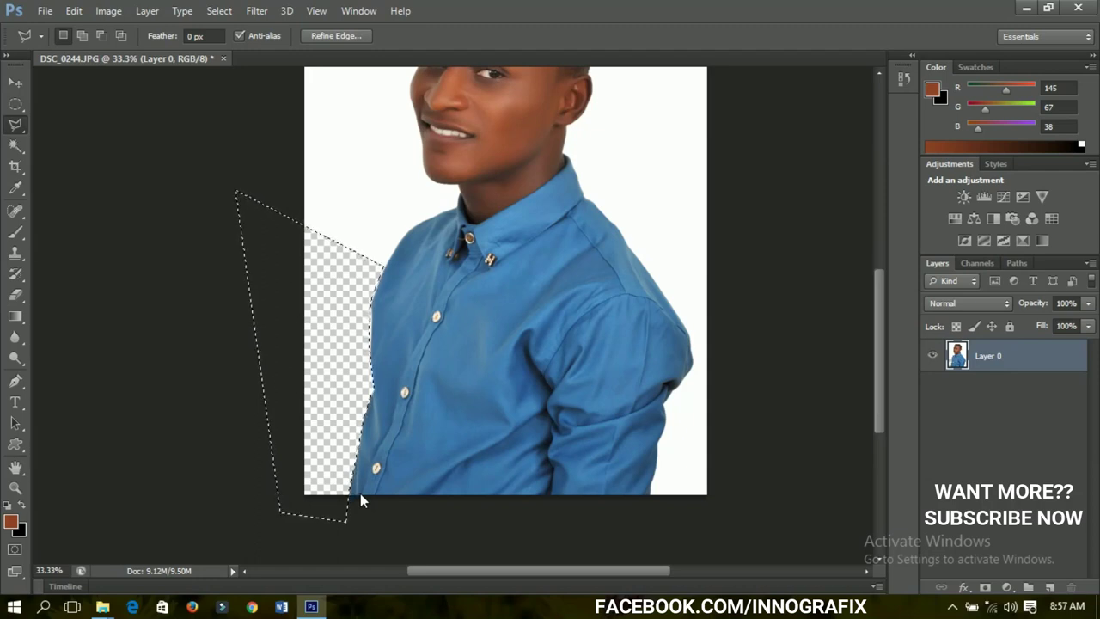
key(shift+BackSpace)
key(Return)
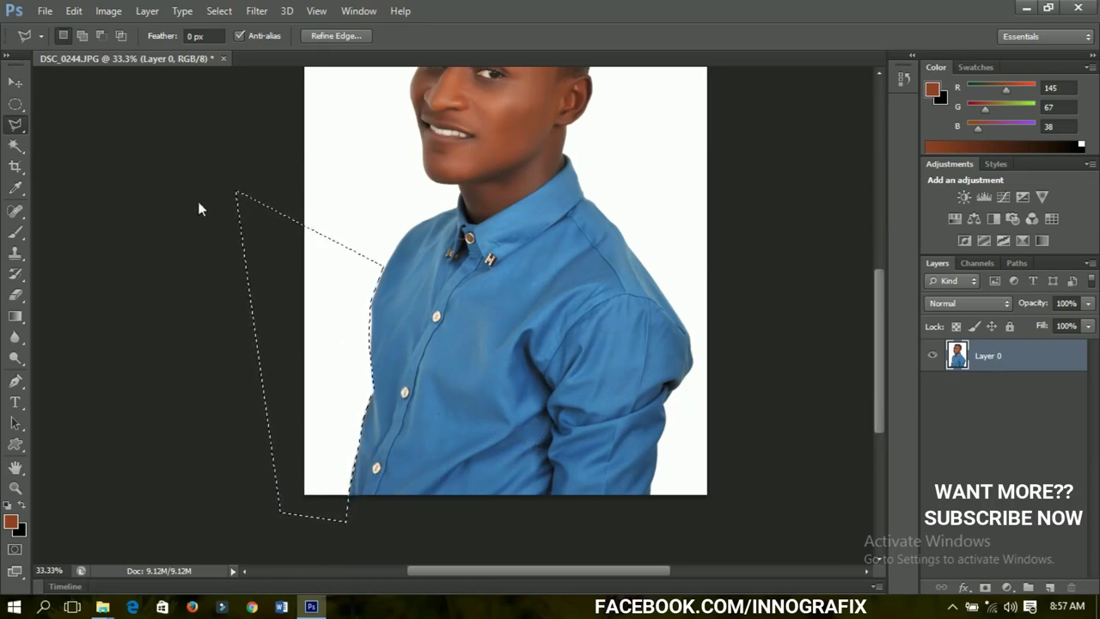
Step: Look over the available selection commands and clear the polygonal selection with the whole portrait in view
click(218, 11)
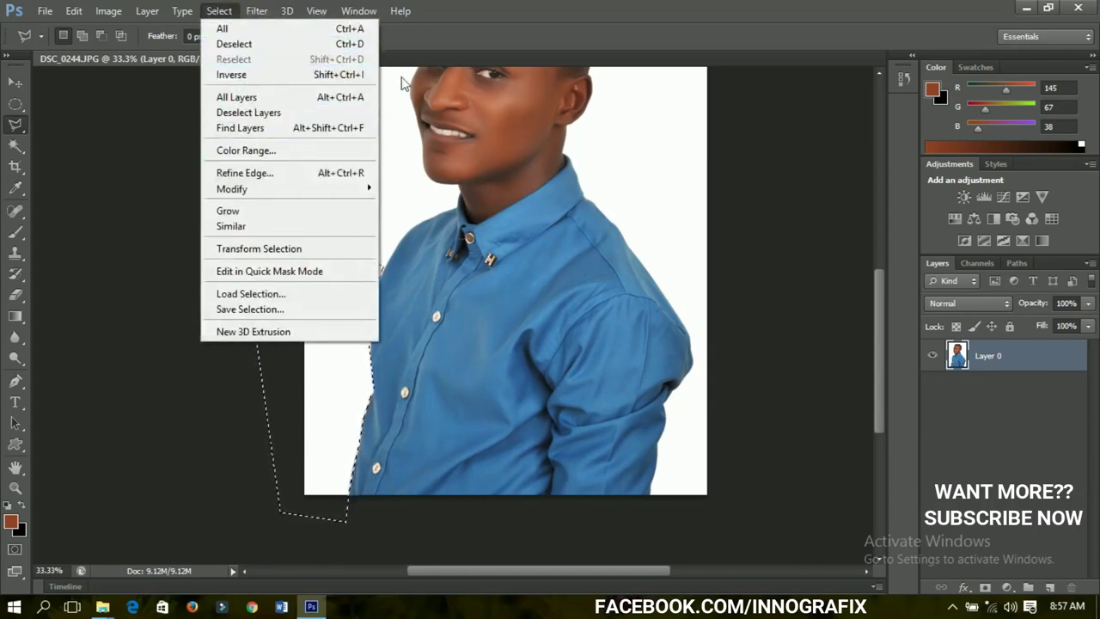
click(386, 280)
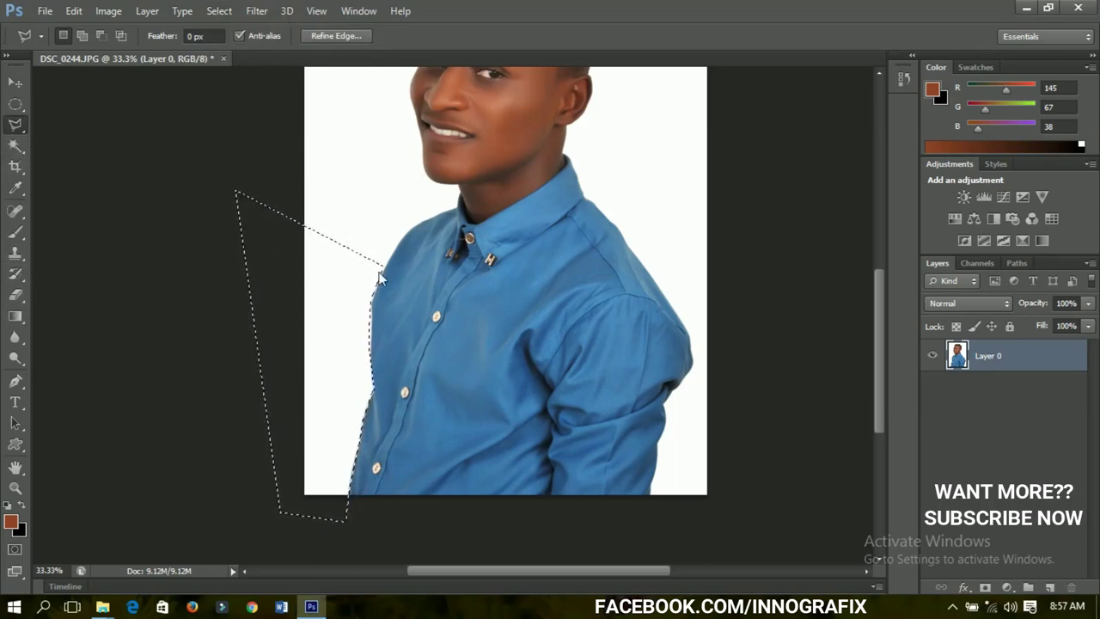
key(ctrl+minus)
key(shift+alt)
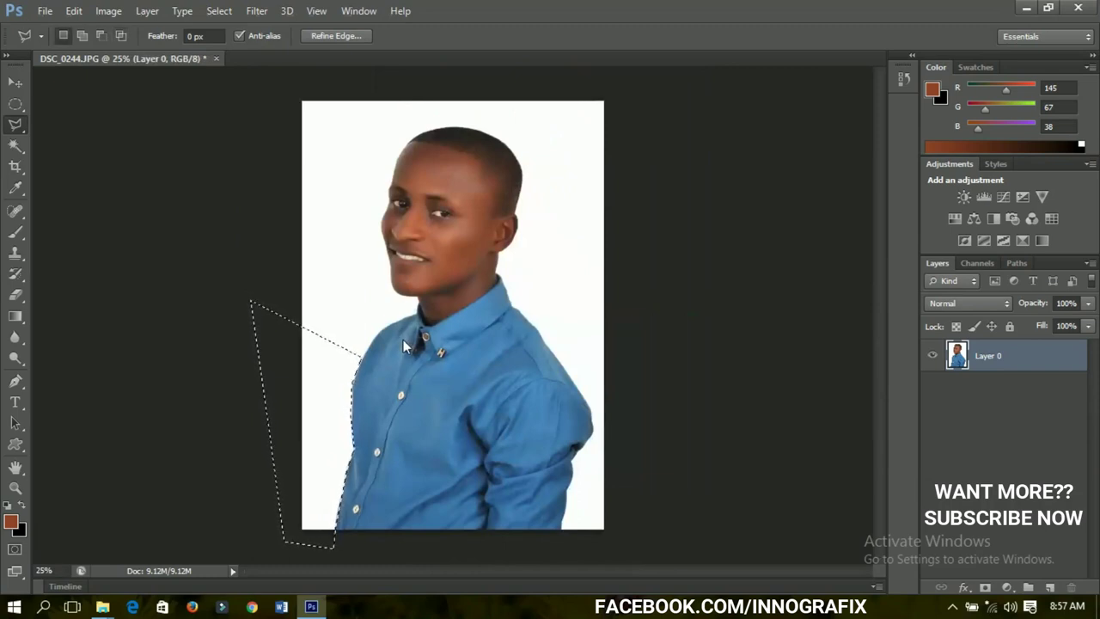
key(ctrl+d)
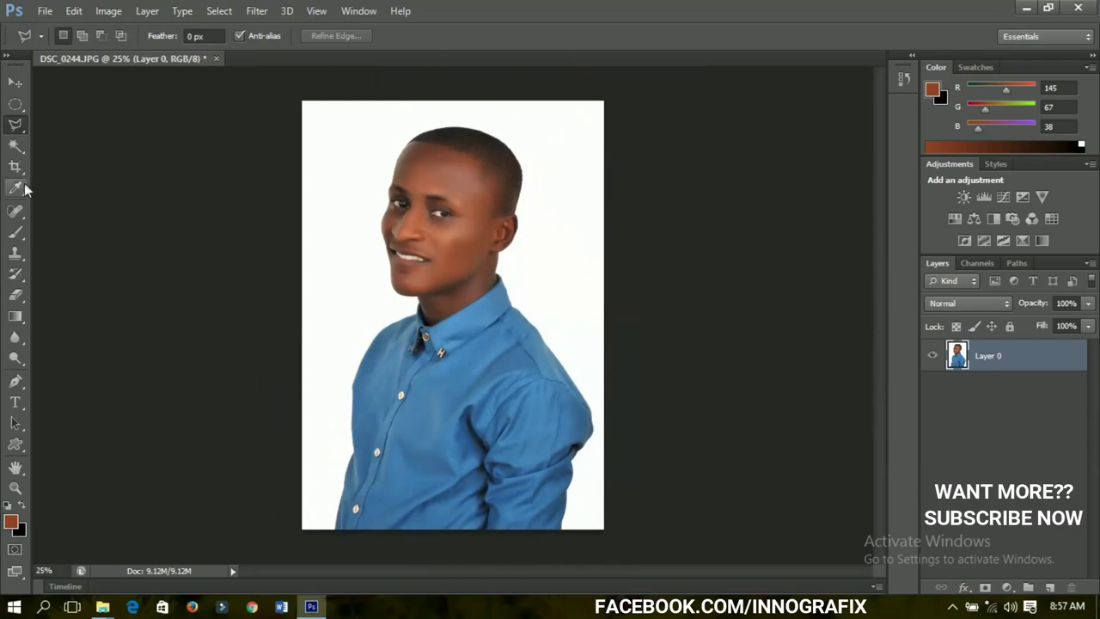
Step: Use the Magnetic Lasso tool to select the background left of the man, following his shirt and chin down to the canvas bottom
right_click(18, 129)
click(65, 149)
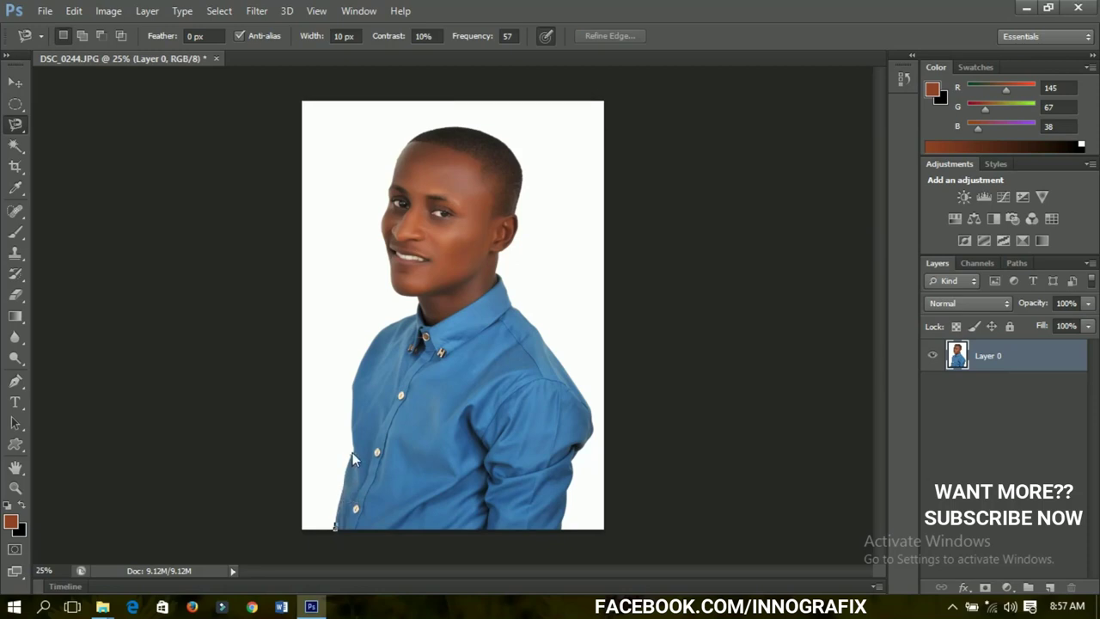
scroll(352, 460, up, 2)
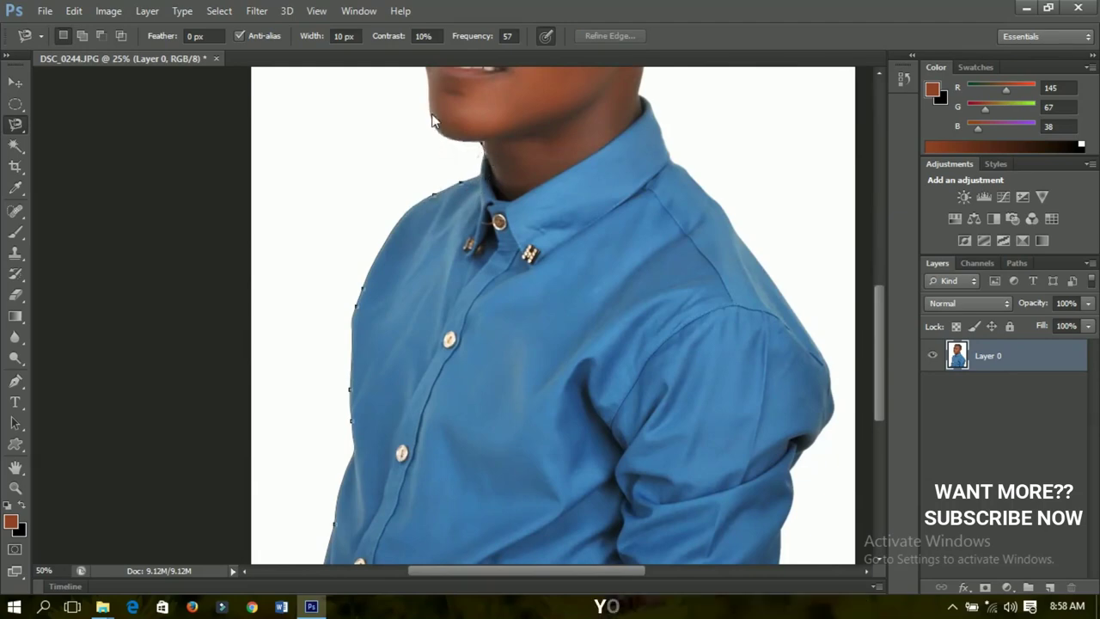
drag(426, 91, 439, 301)
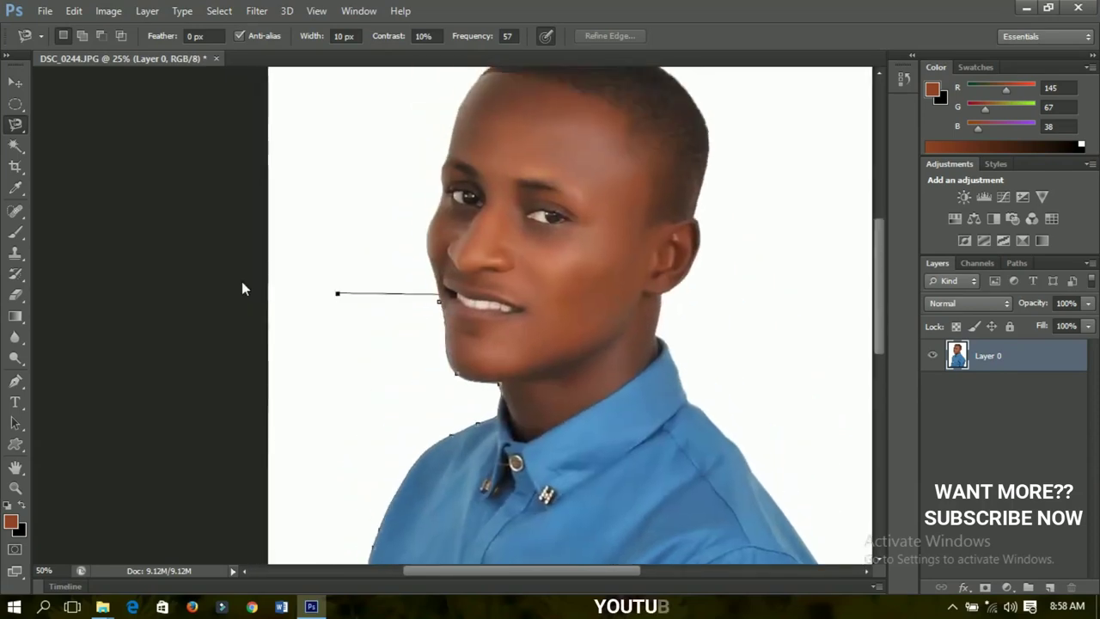
scroll(300, 171, down, 5)
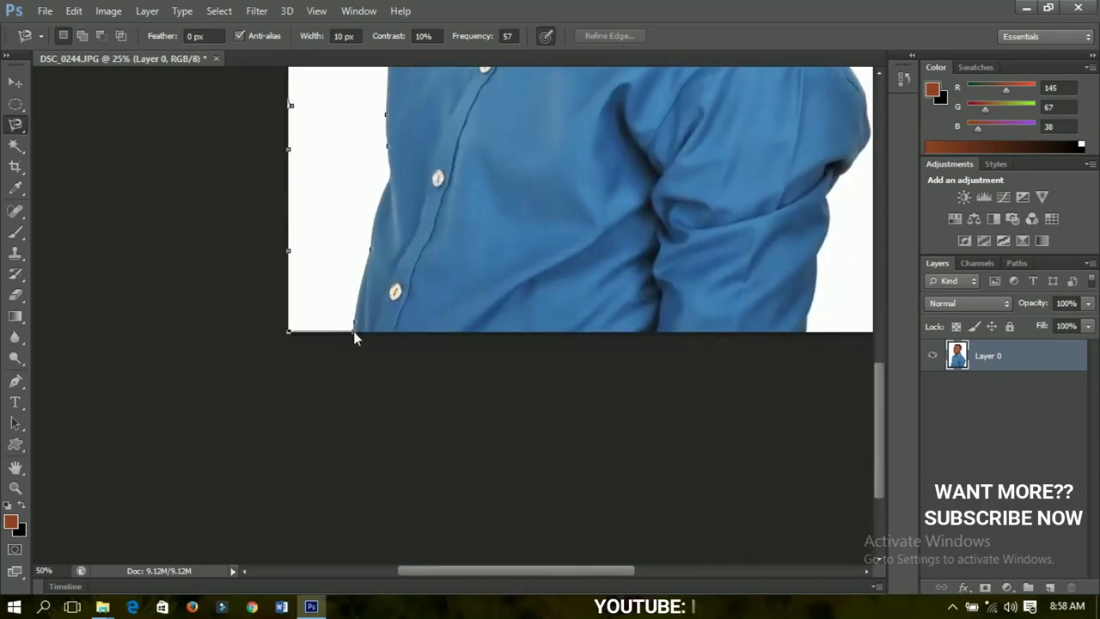
double_click(355, 334)
Step: Delete the magnetically selected background, inspect the cutout on the whole portrait, undo the deletion and deselect
key(Delete)
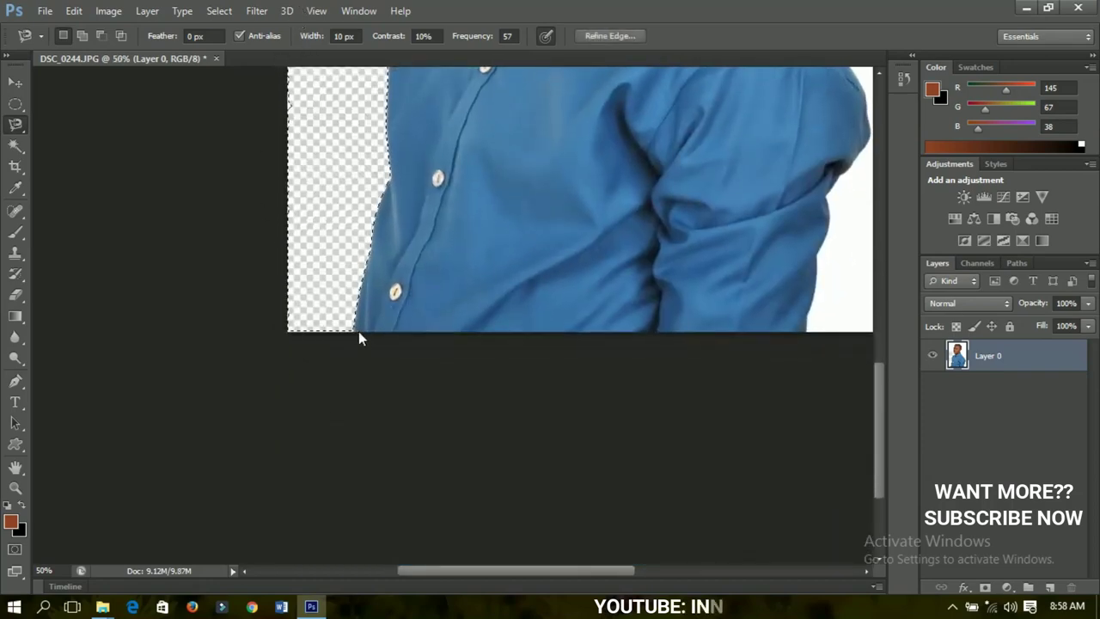
key(ctrl+0)
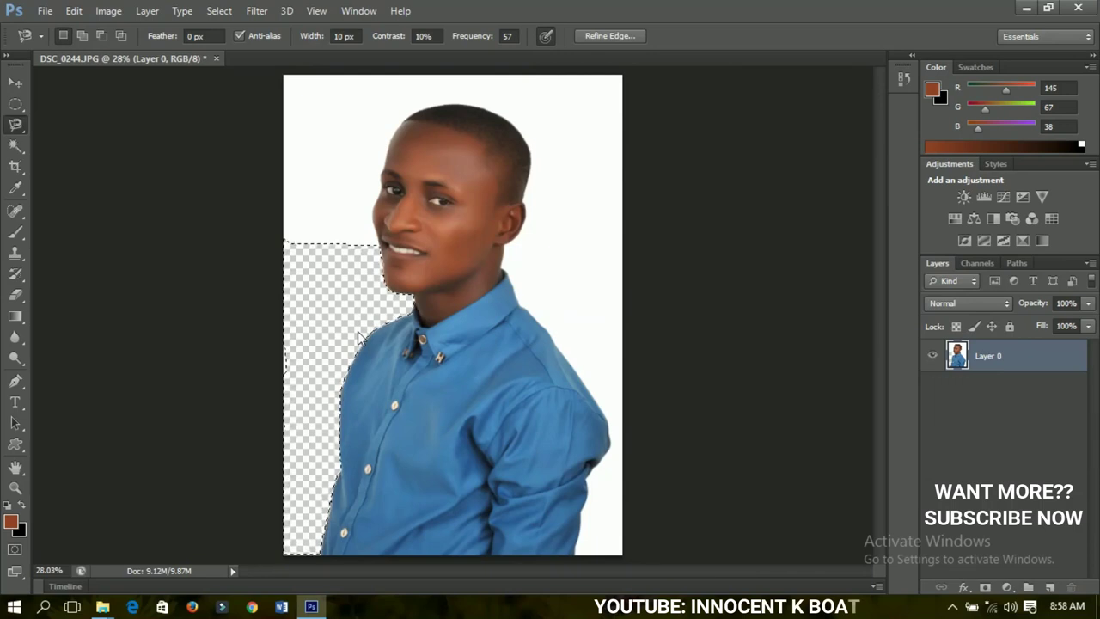
key(ctrl+z)
key(ctrl+d)
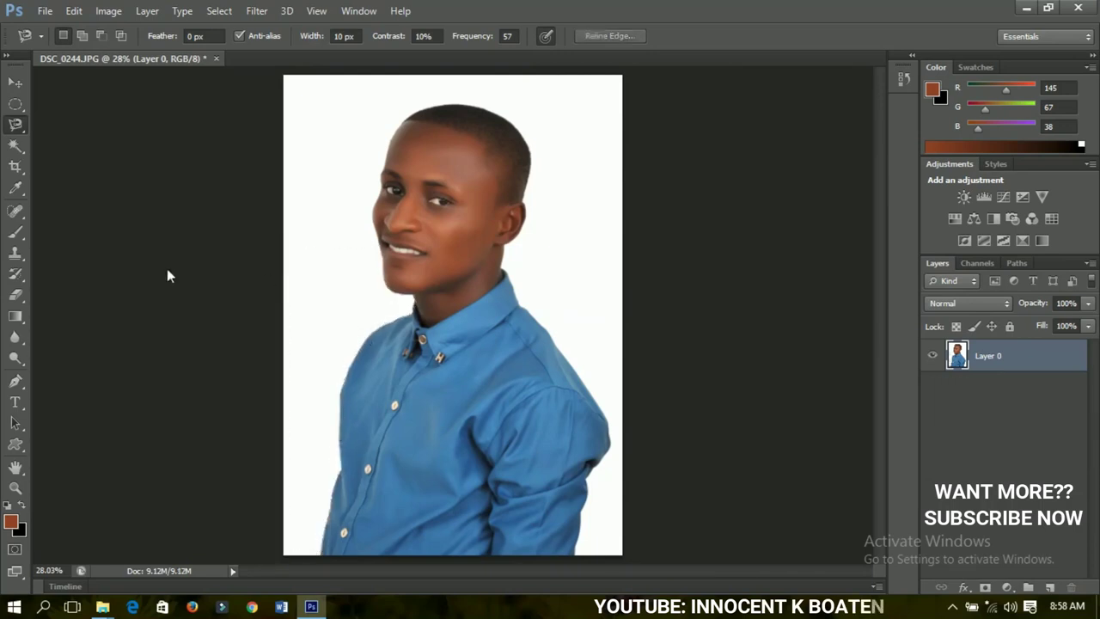
Step: Look over the Magic Wand tool group and activate the Quick Selection tool
click(13, 148)
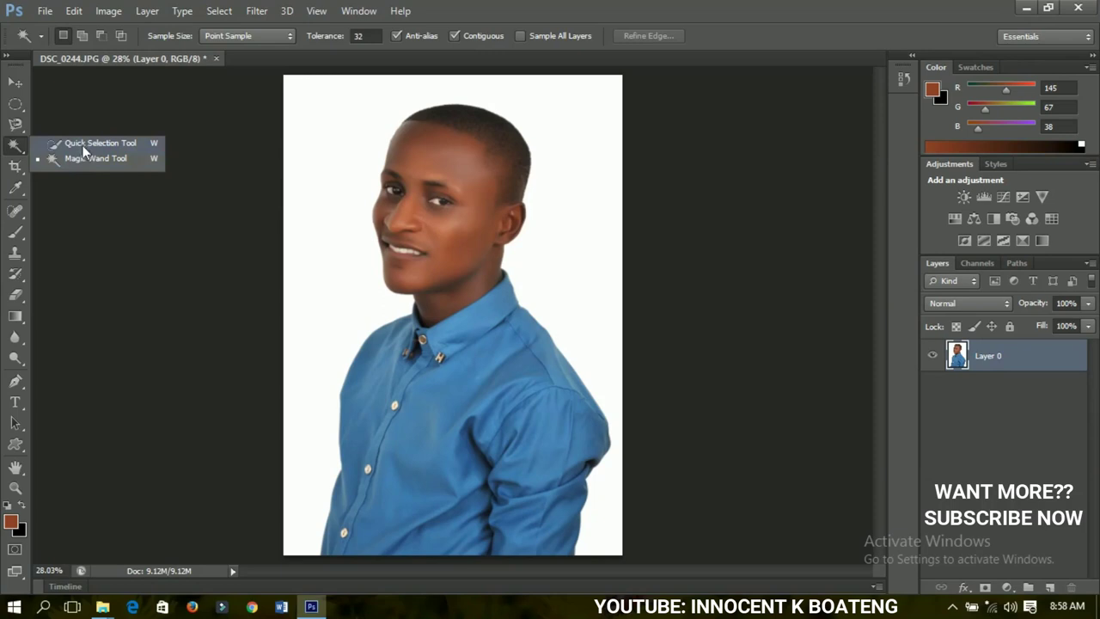
click(82, 144)
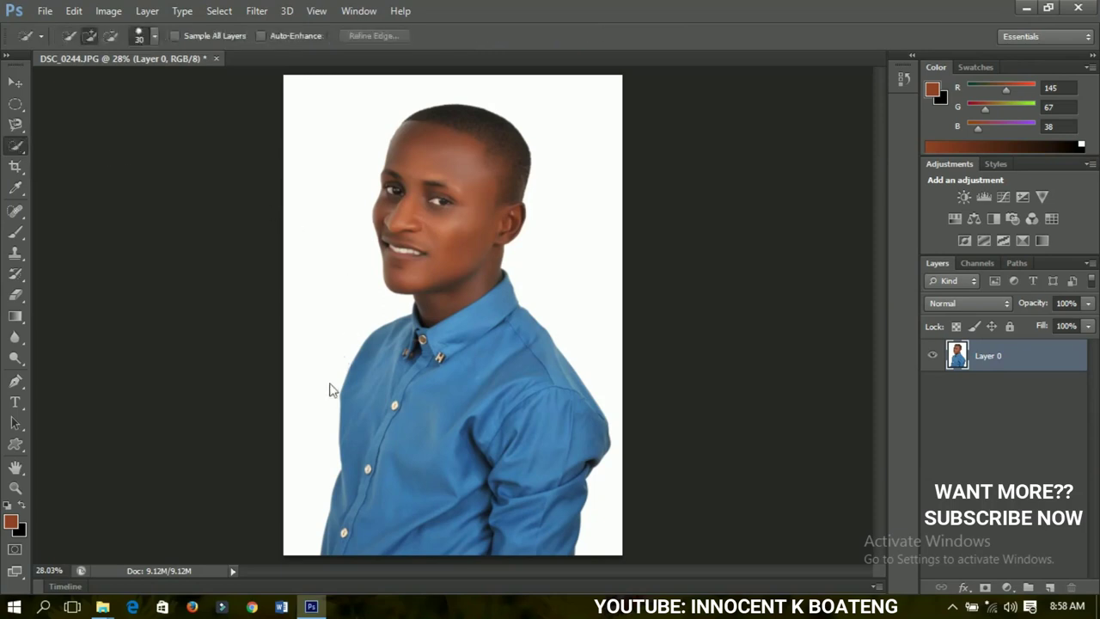
Step: Select the white background on both sides of the man with the Quick Selection tool
drag(302, 256, 311, 180)
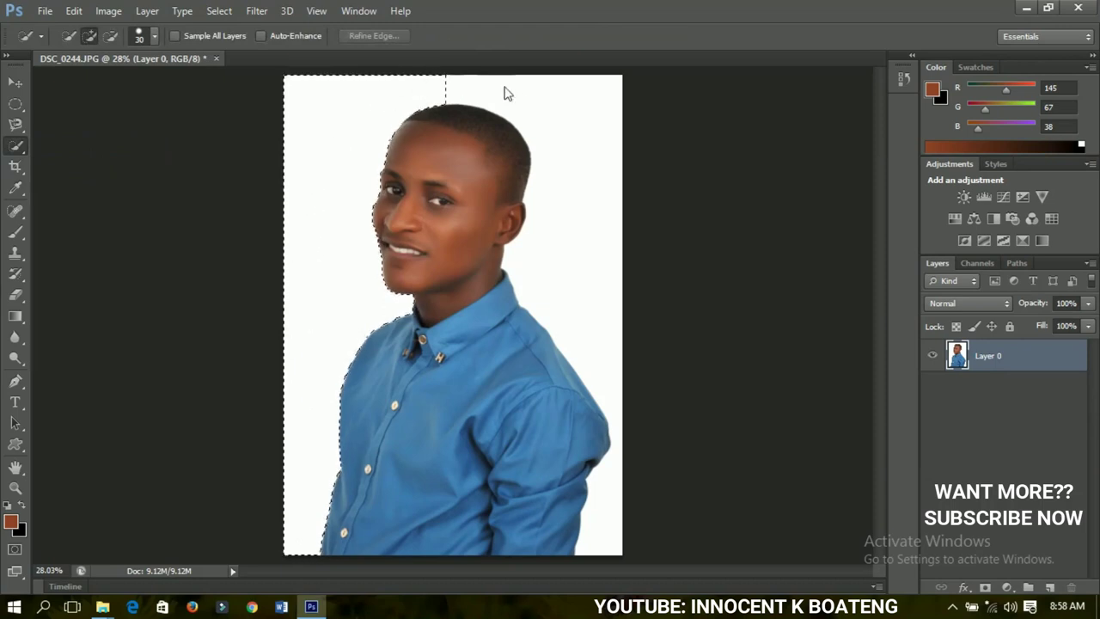
mouse_move(550, 113)
mouse_down()
mouse_move(582, 192)
mouse_move(606, 378)
mouse_move(604, 525)
mouse_up()
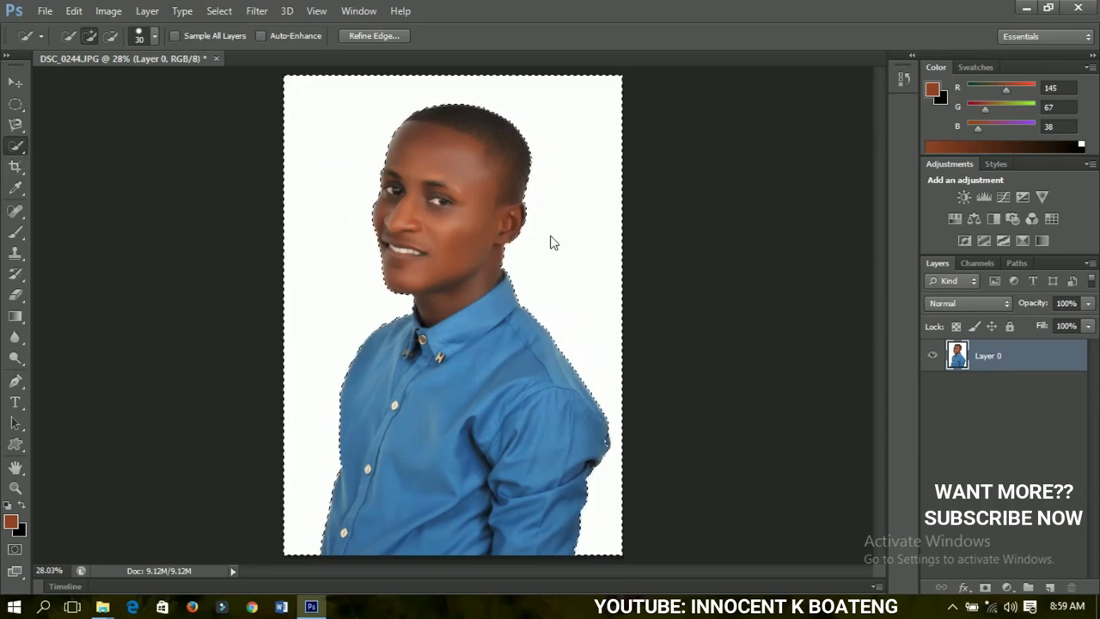
Step: Select the whole white background around the man with the Magic Wand tool and clear the selection
right_click(15, 147)
click(87, 159)
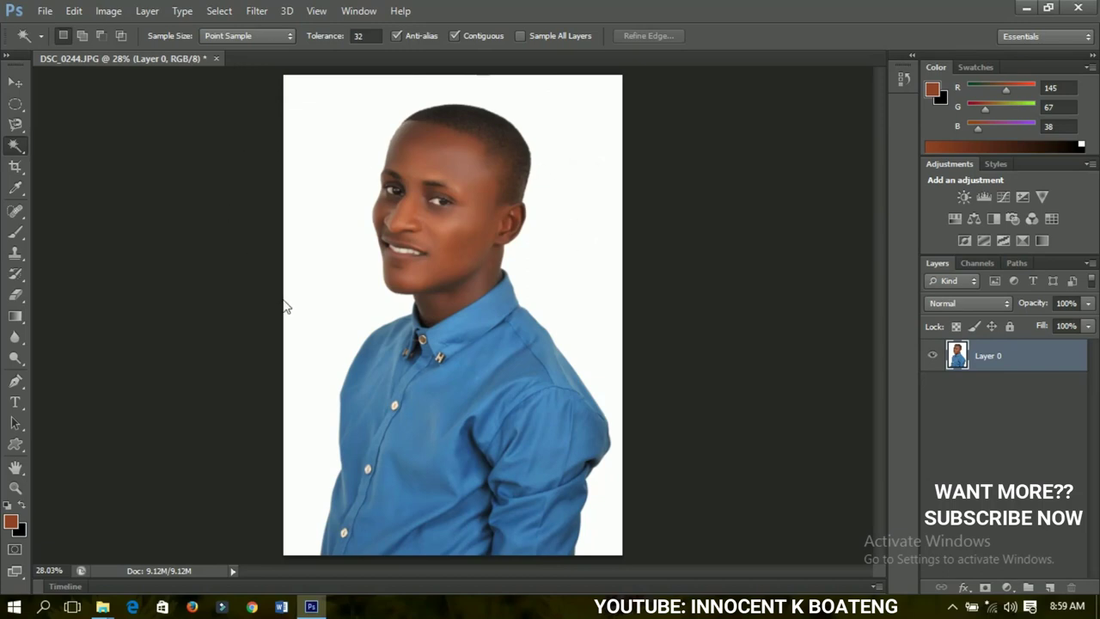
click(343, 140)
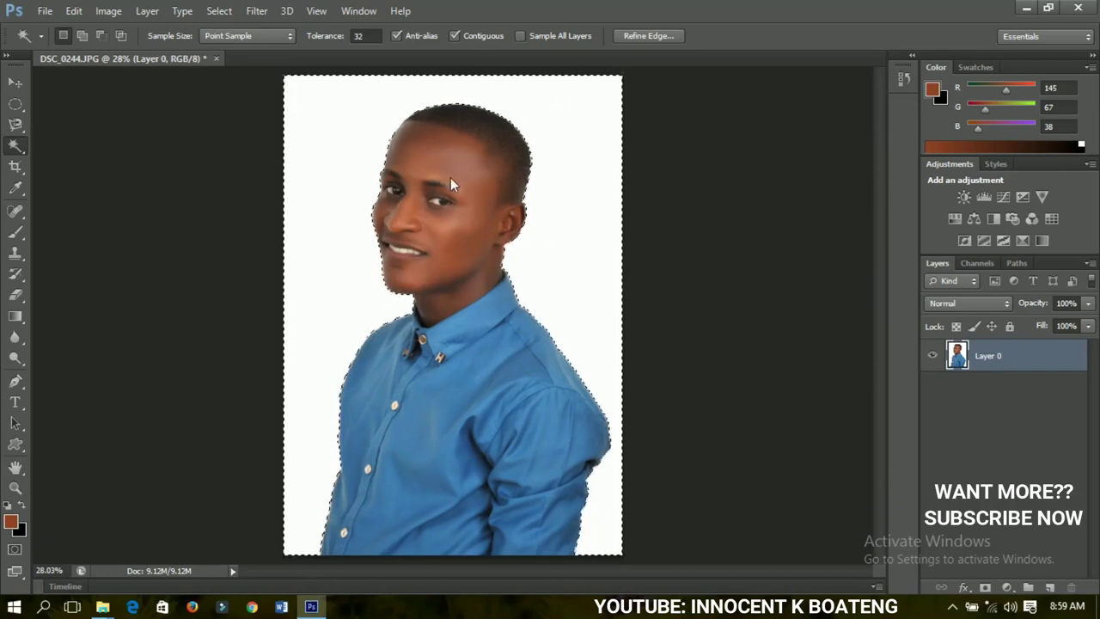
key(ctrl+d)
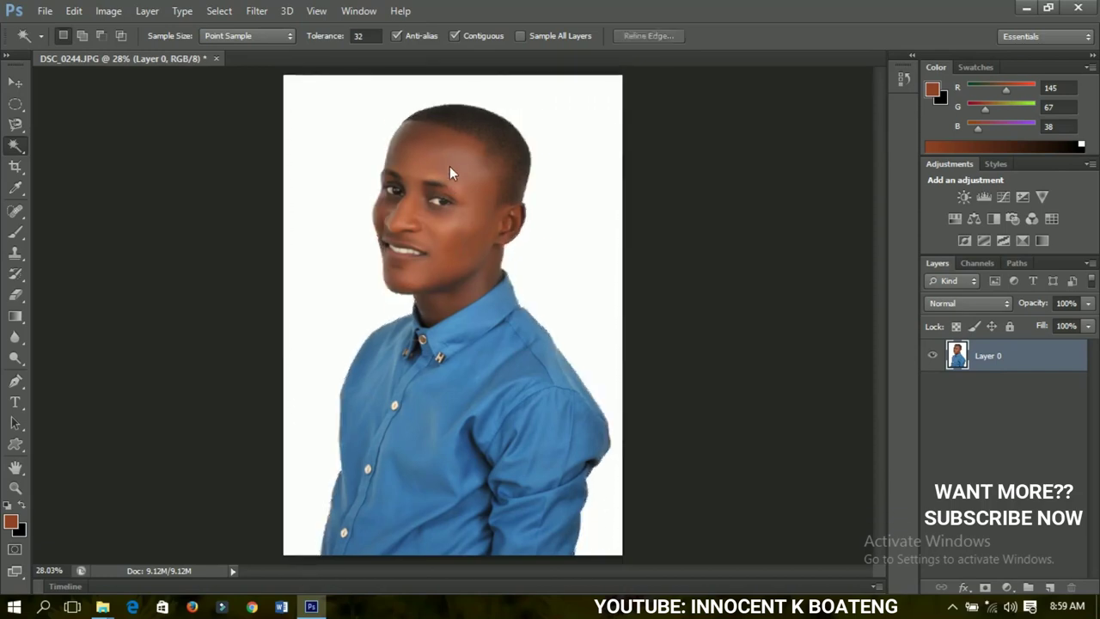
Step: Try the Magic Wand on the man's face and on his blue shirt, clearing each selection
click(450, 170)
shift+click(464, 191)
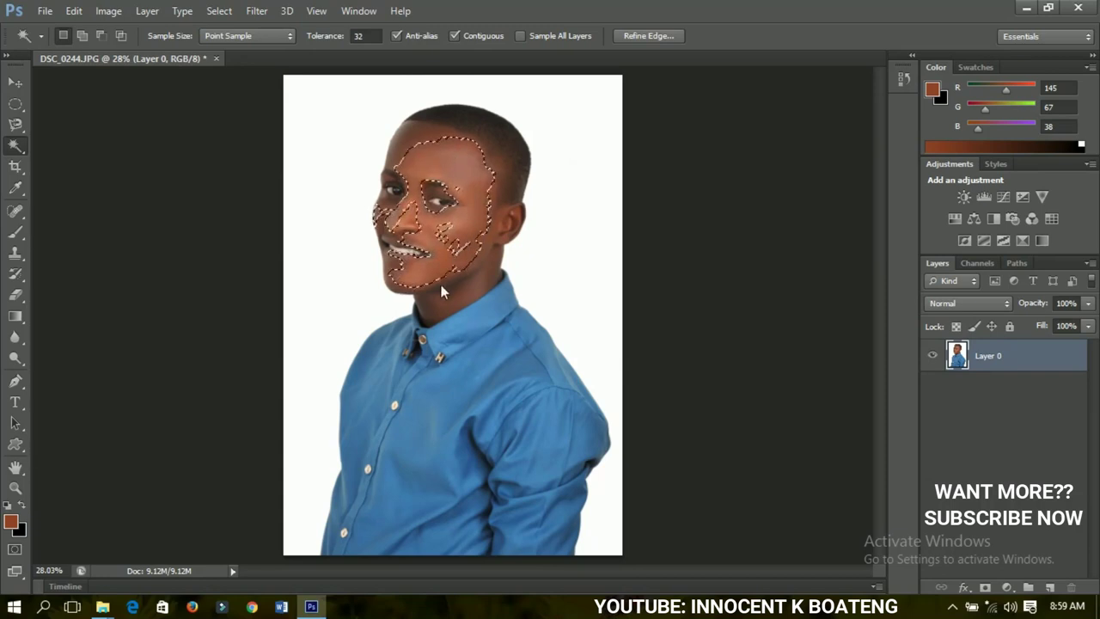
key(ctrl+d)
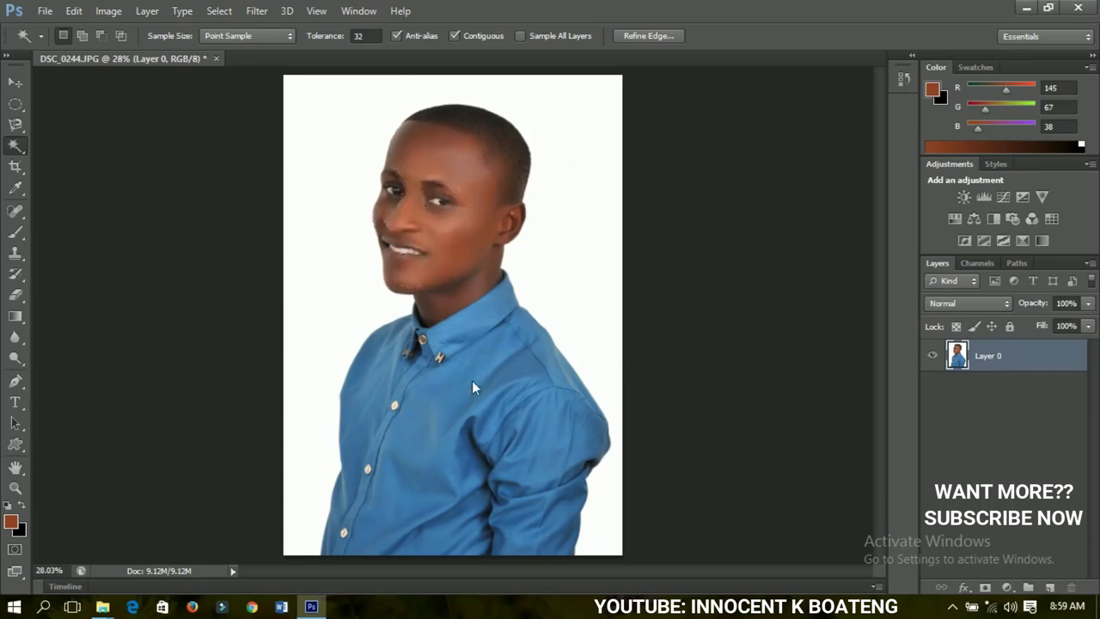
click(462, 383)
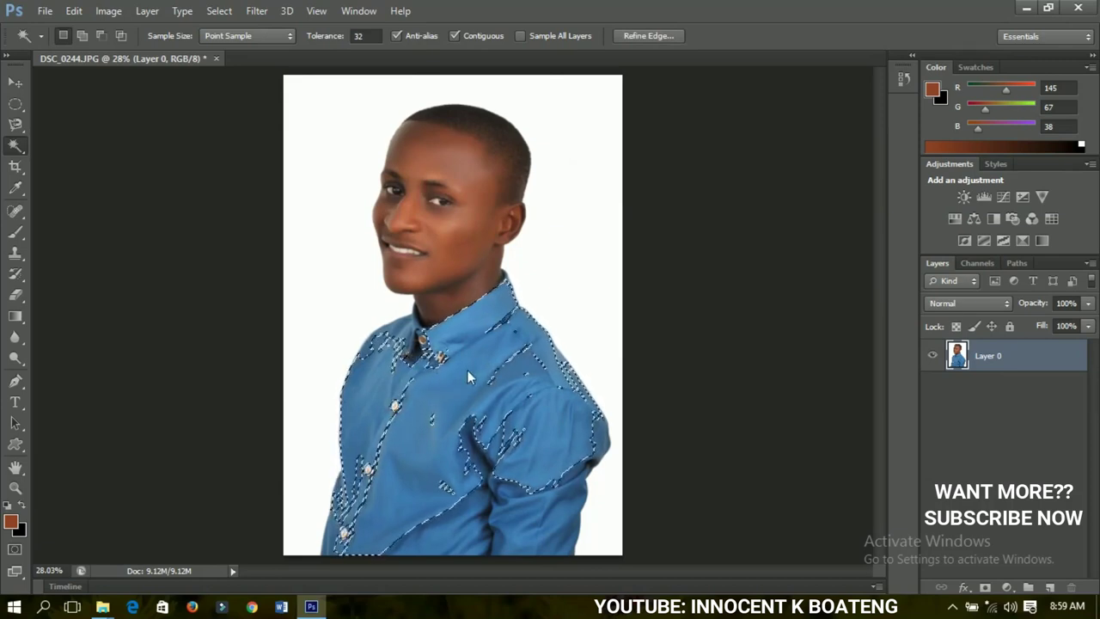
key(ctrl+d)
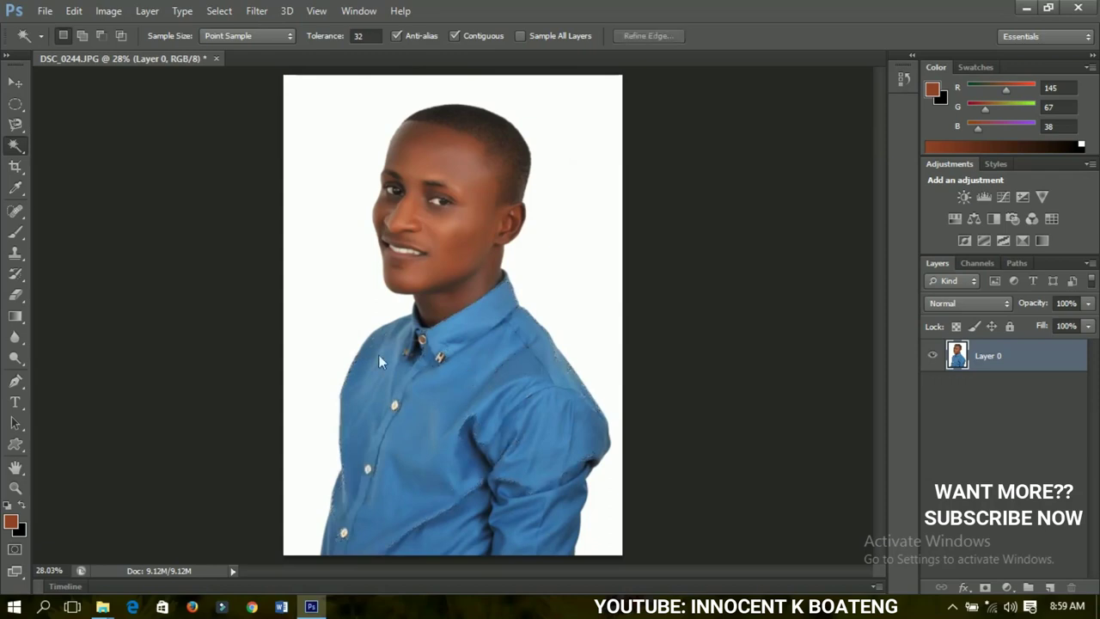
Step: Look over the Magic Wand and Crop tool groups and activate the Crop tool
right_click(16, 144)
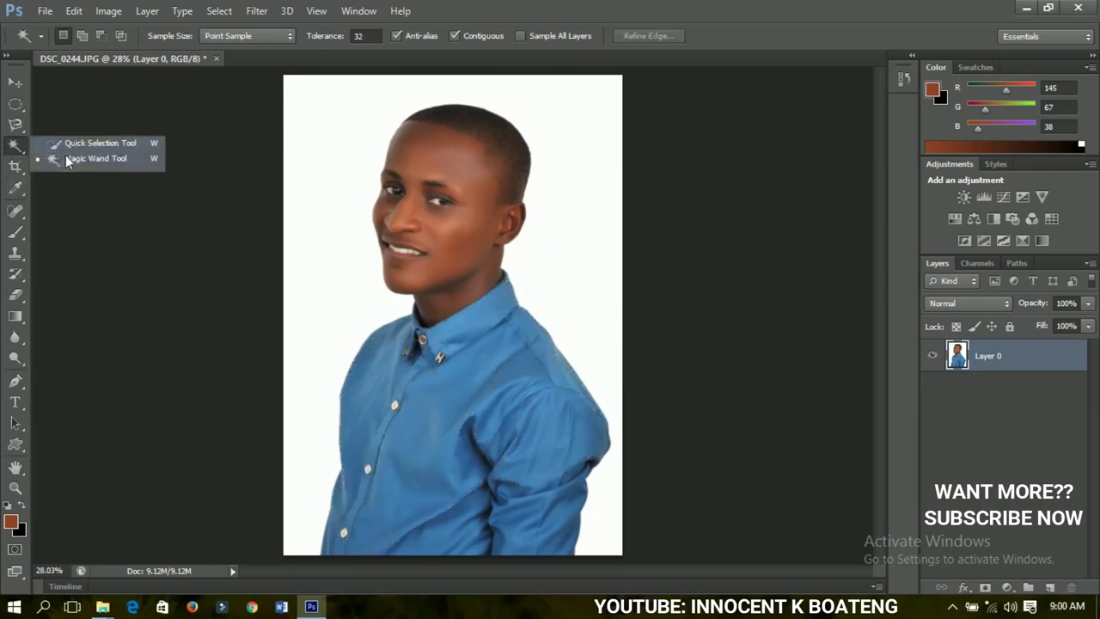
click(14, 151)
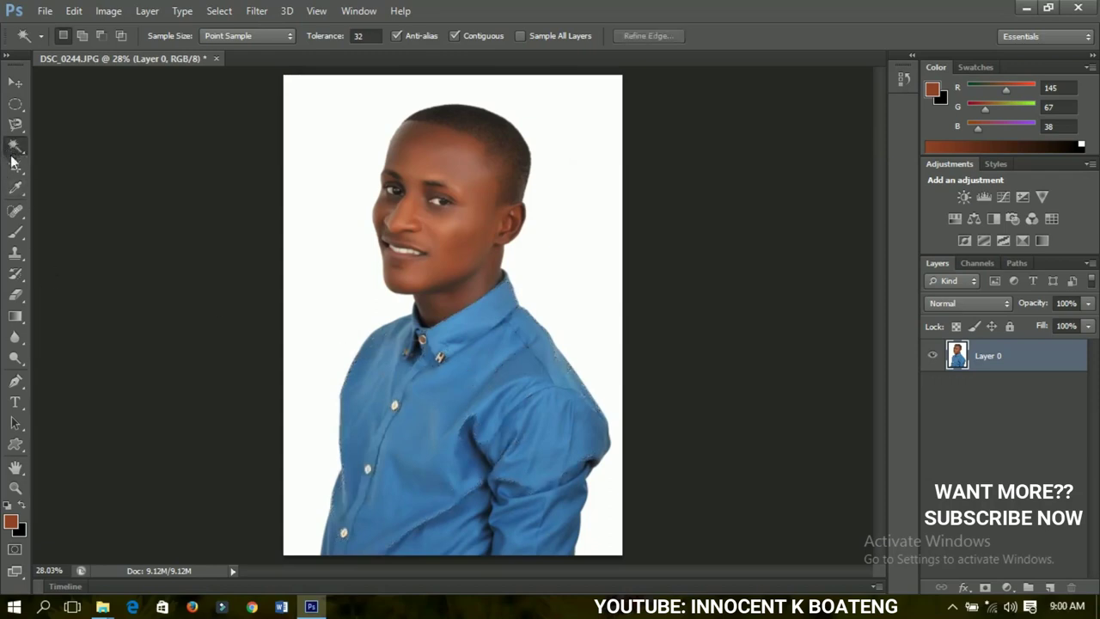
click(14, 167)
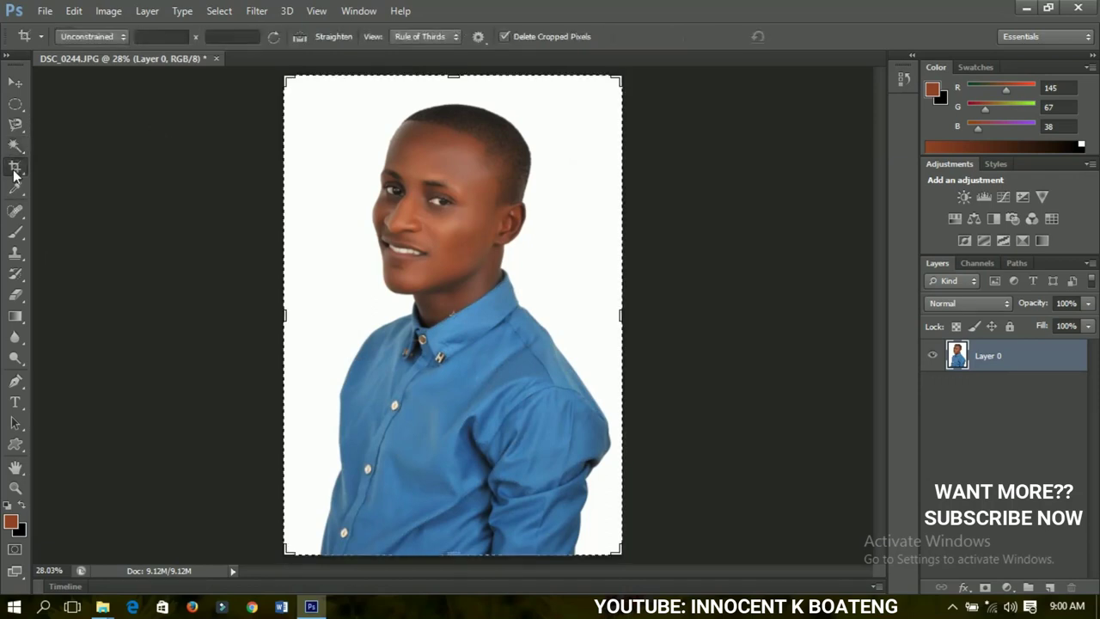
click(14, 170)
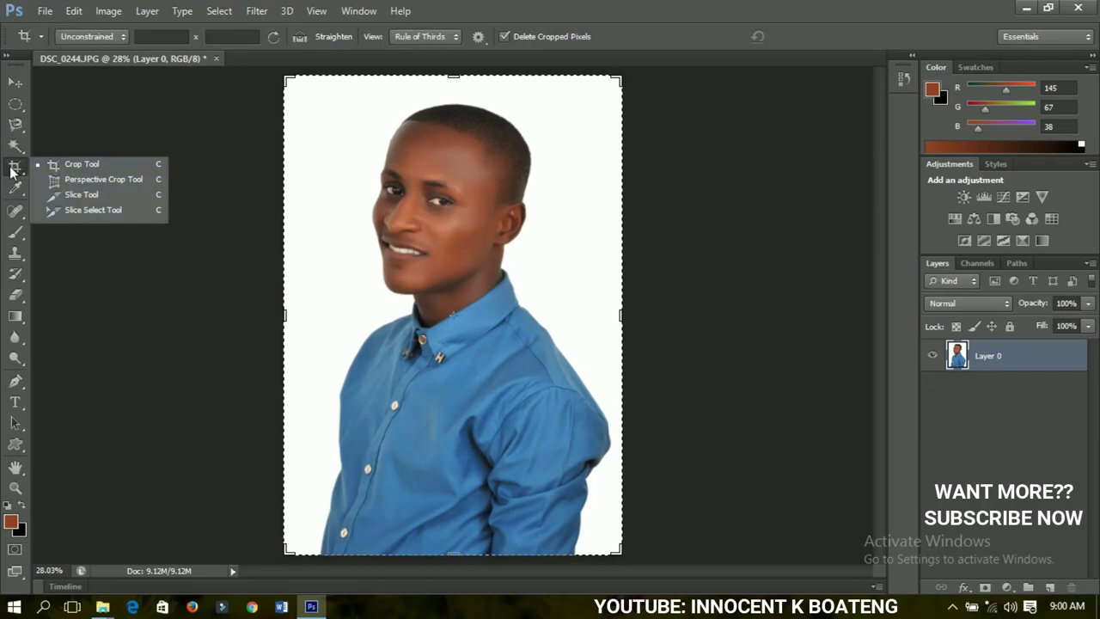
click(57, 162)
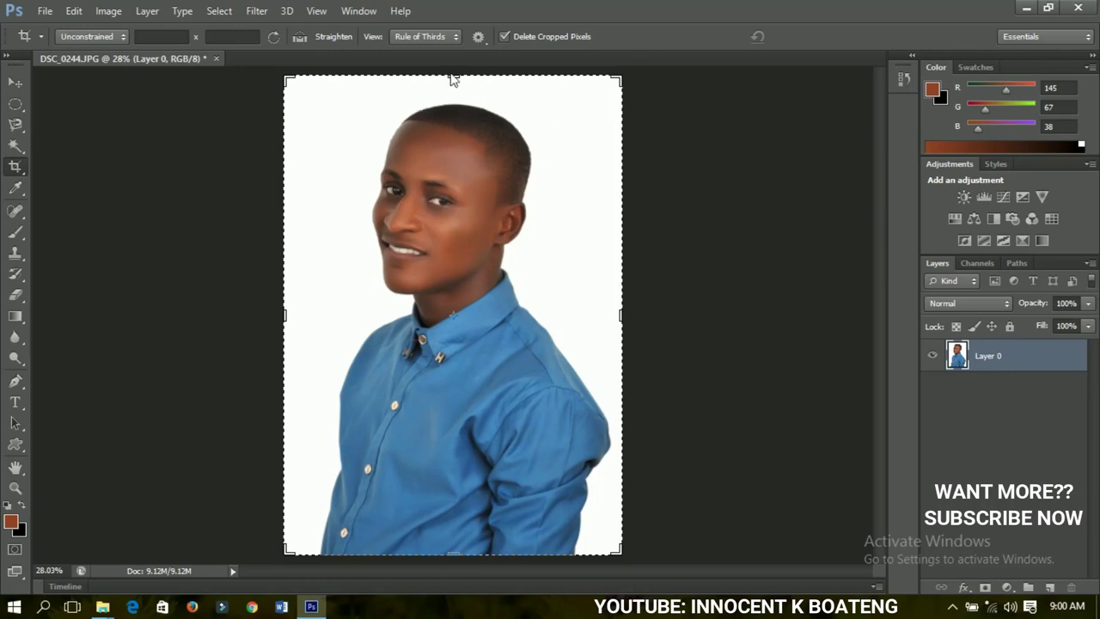
Step: Crop the portrait closer to the man on all four sides, view the result, and undo the crop
drag(453, 79, 453, 87)
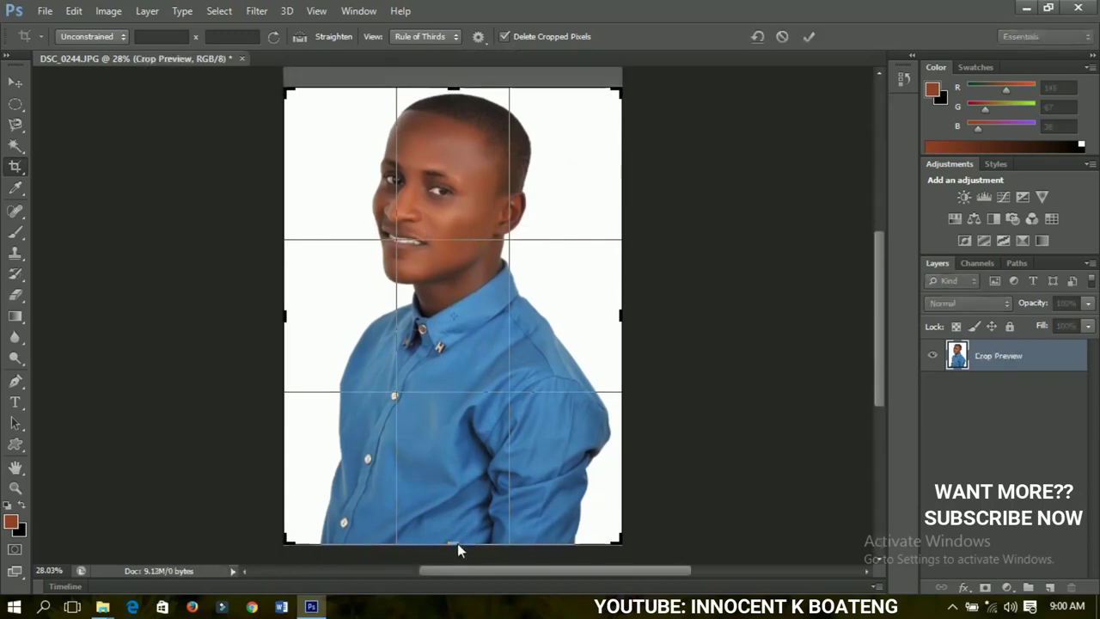
drag(457, 543, 455, 512)
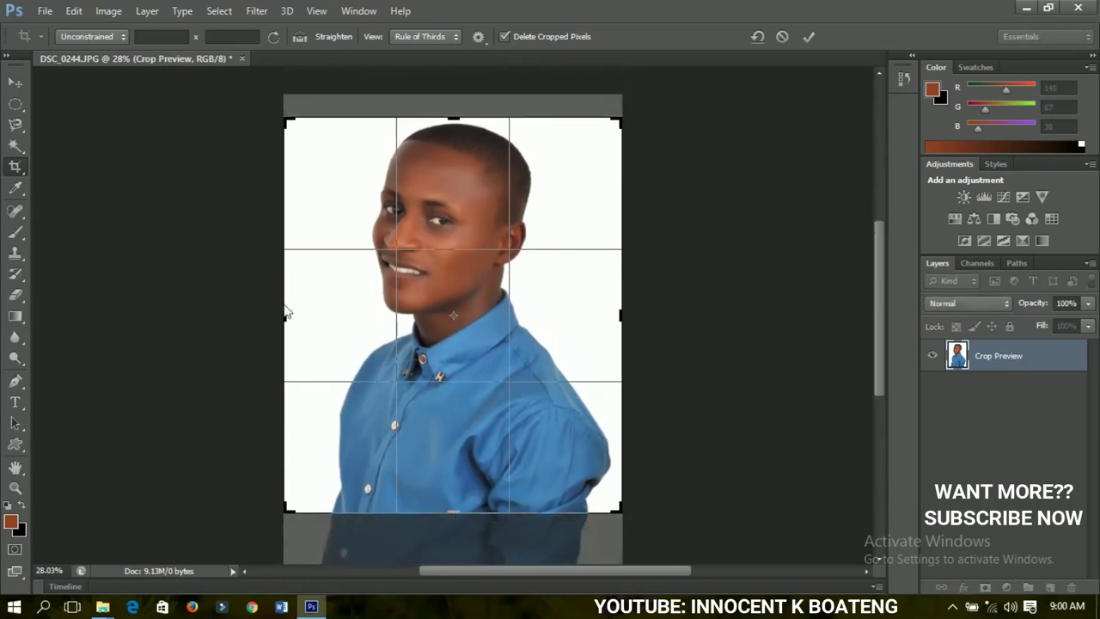
drag(284, 314, 310, 322)
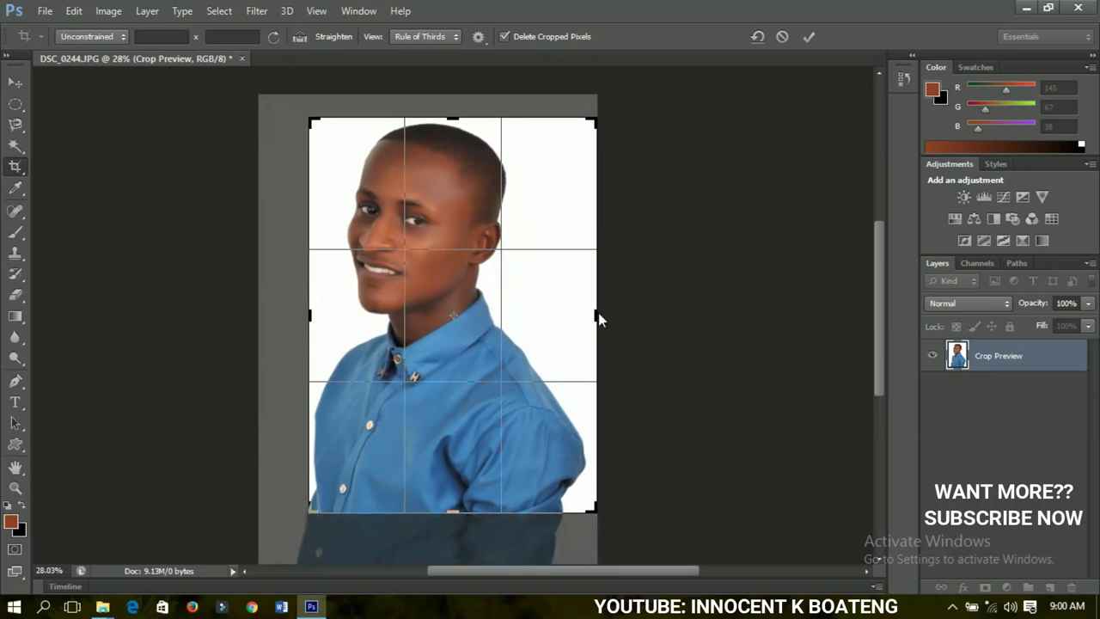
drag(598, 314, 596, 317)
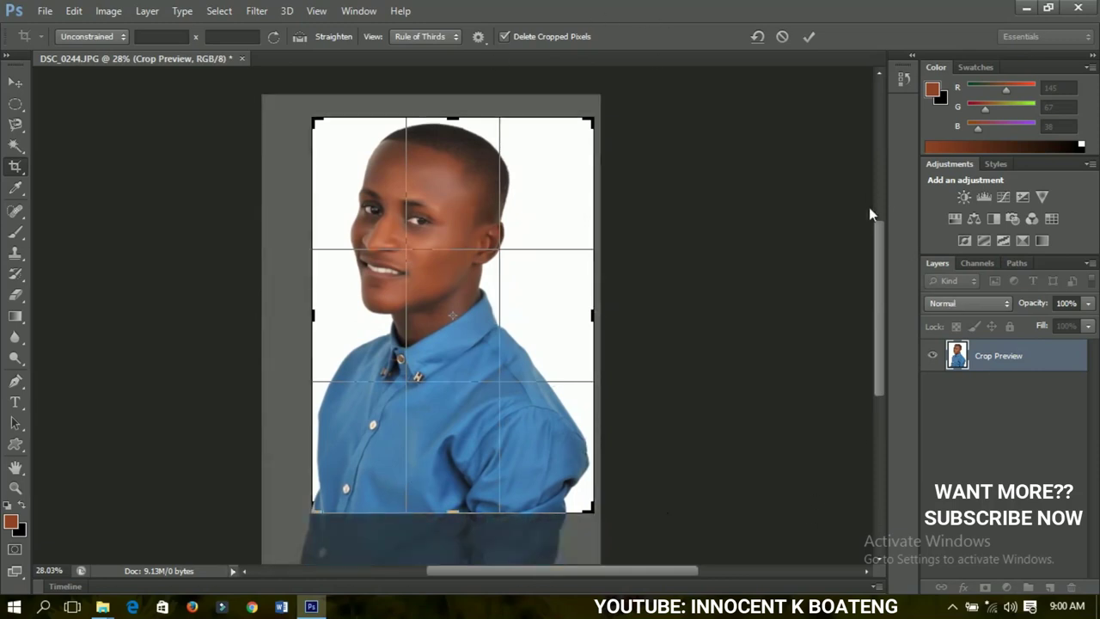
click(808, 37)
click(14, 84)
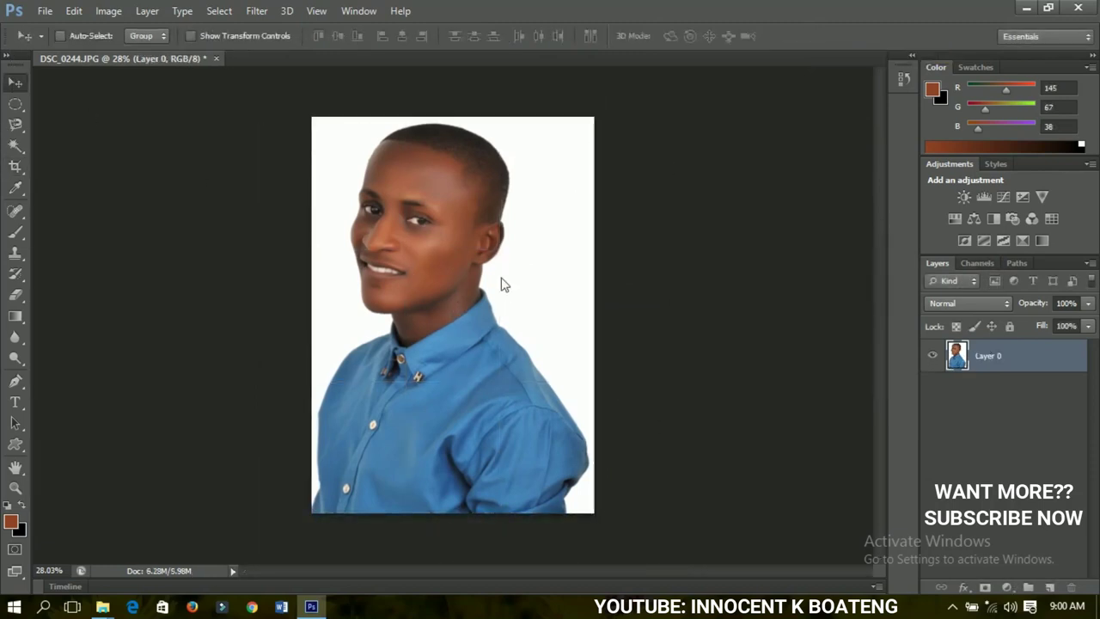
key(ctrl+z)
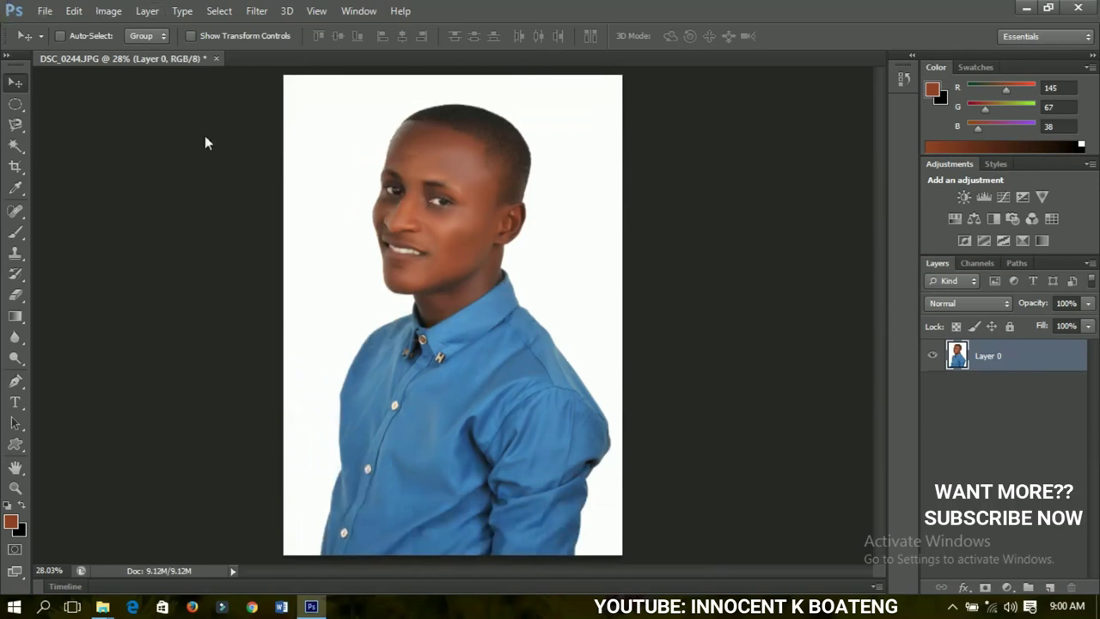
Step: Crop the portrait to a custom 8 x 8 aspect ratio, apply it, and undo the crop
click(15, 167)
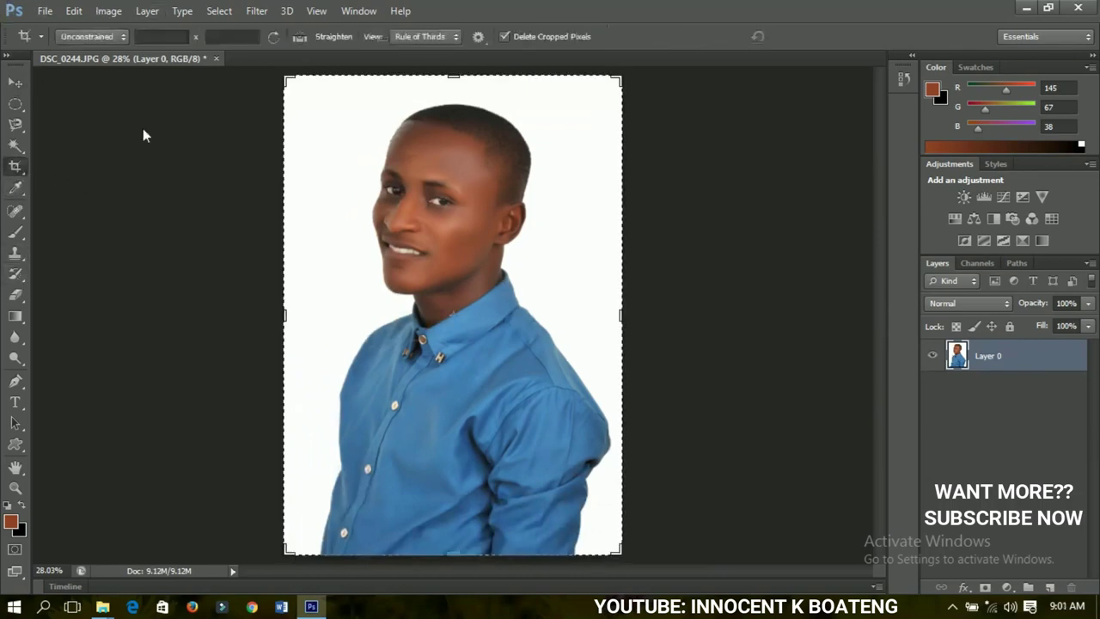
click(171, 38)
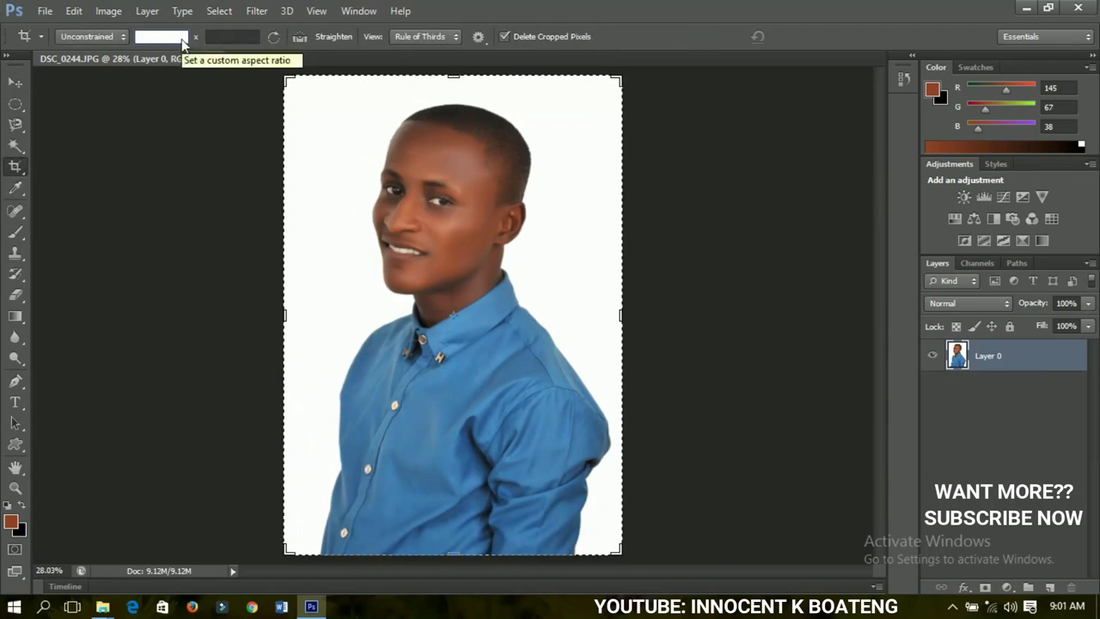
text(8)
click(239, 39)
text(8)
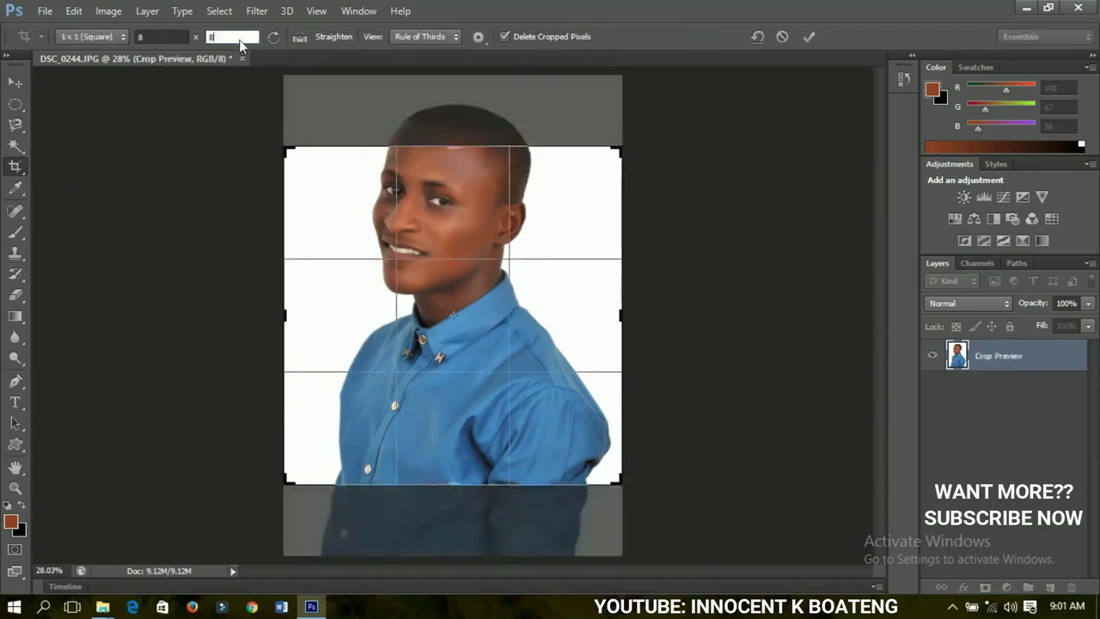
click(14, 84)
click(478, 239)
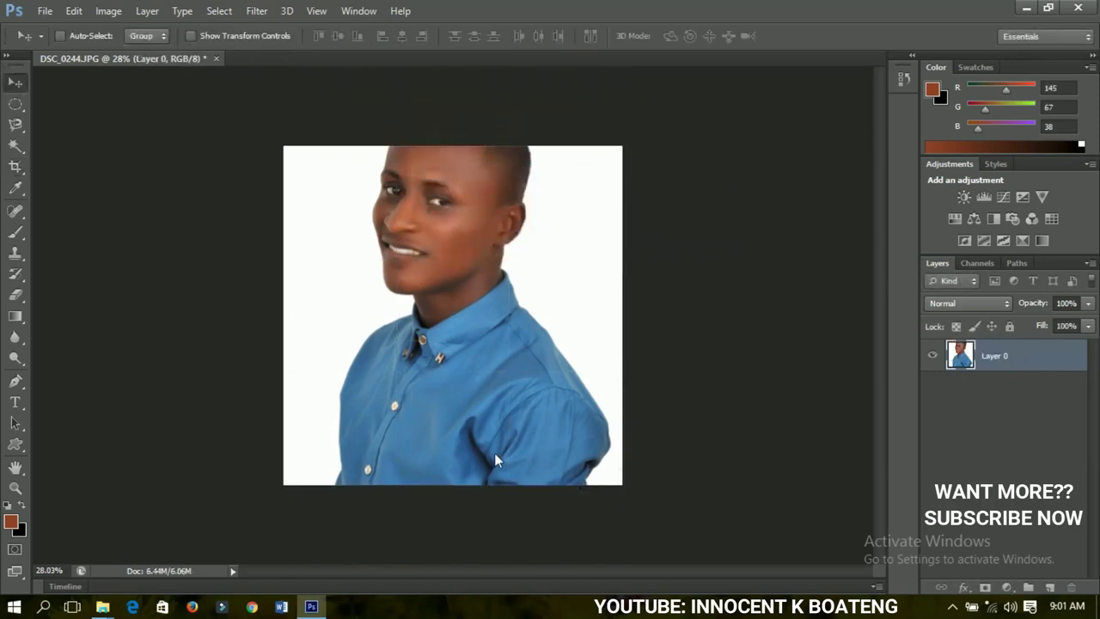
key(ctrl+z)
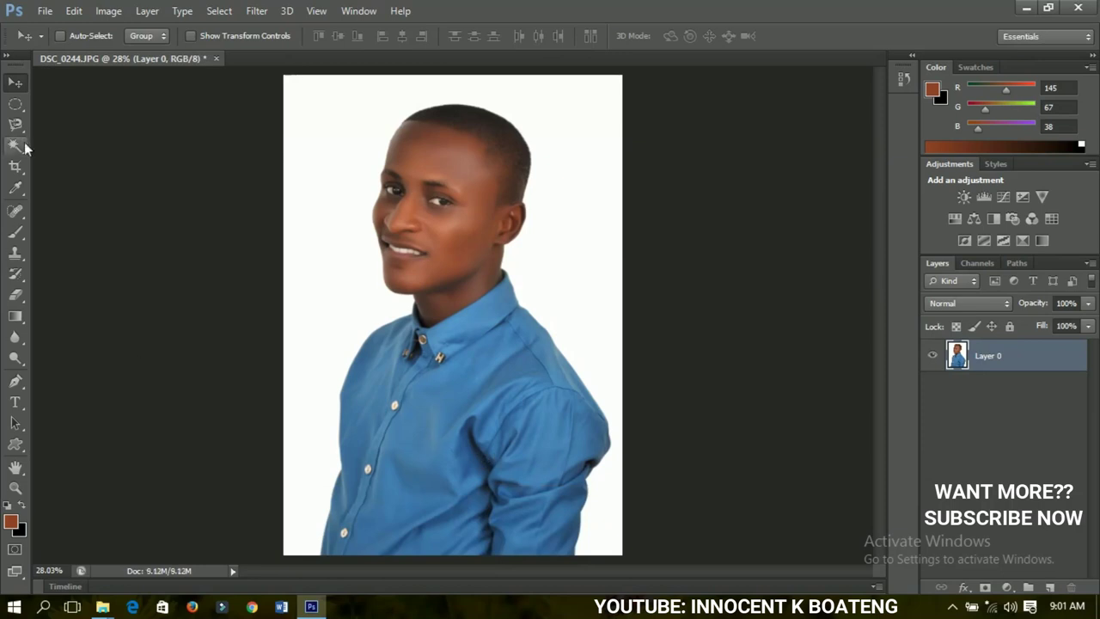